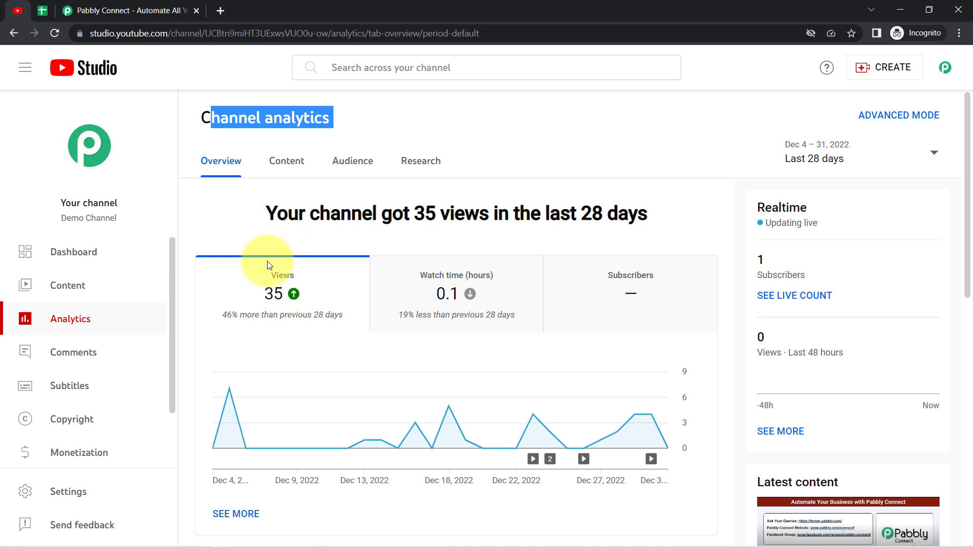
Compare the YouTube Studio channel analytics with the columns prepared in the Google Sheets spreadsheet
left_click(42, 10)
left_click(161, 155)
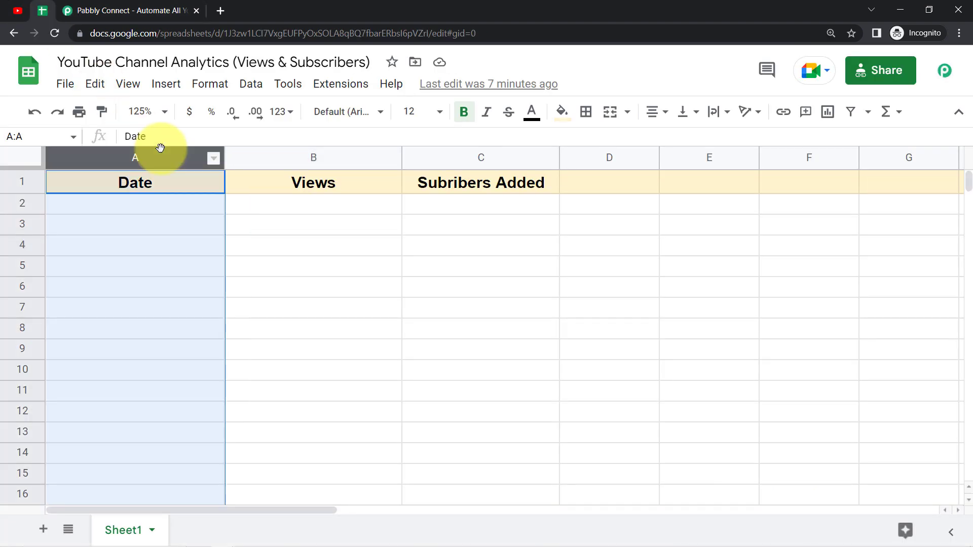
left_click(18, 11)
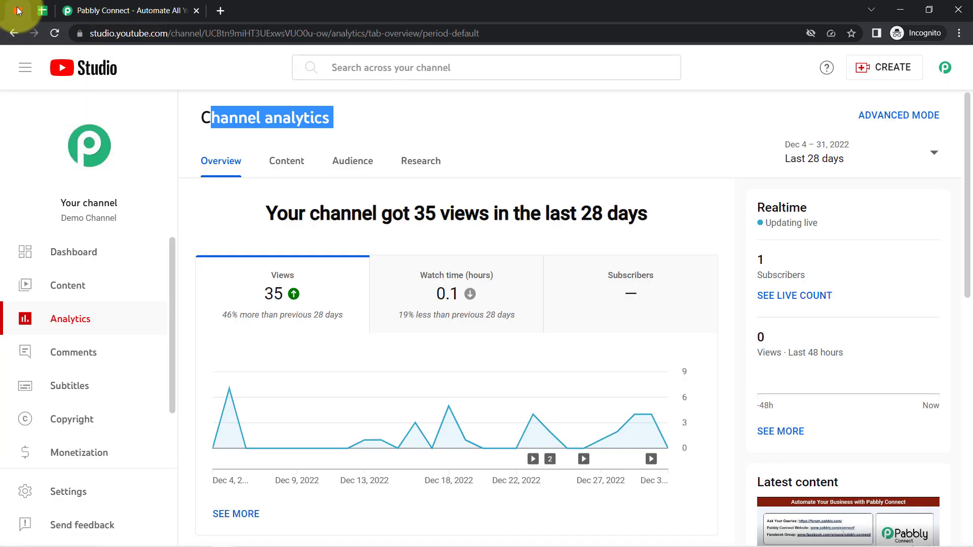
left_click(38, 11)
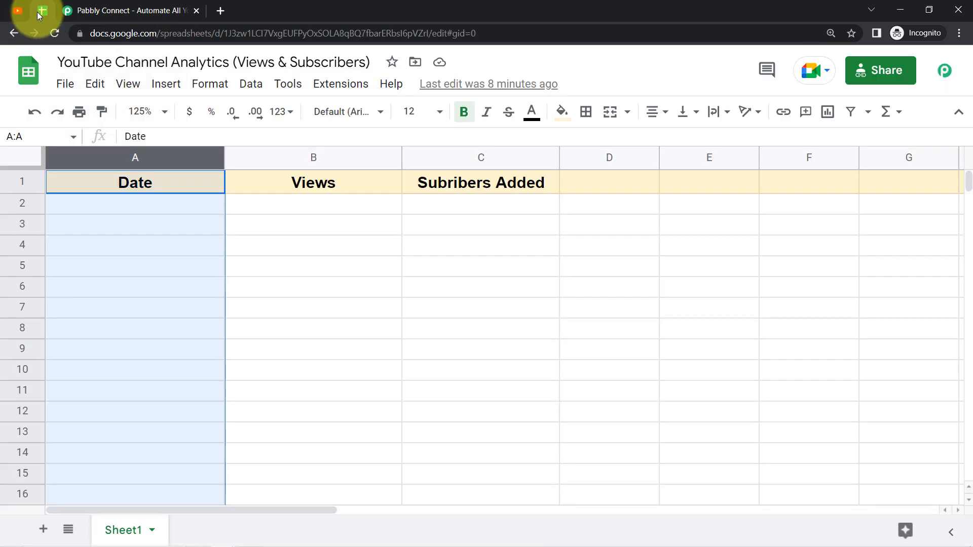
Switch to the Pabbly Connect website, sign in and open the Pabbly Connect dashboard
left_click(89, 11)
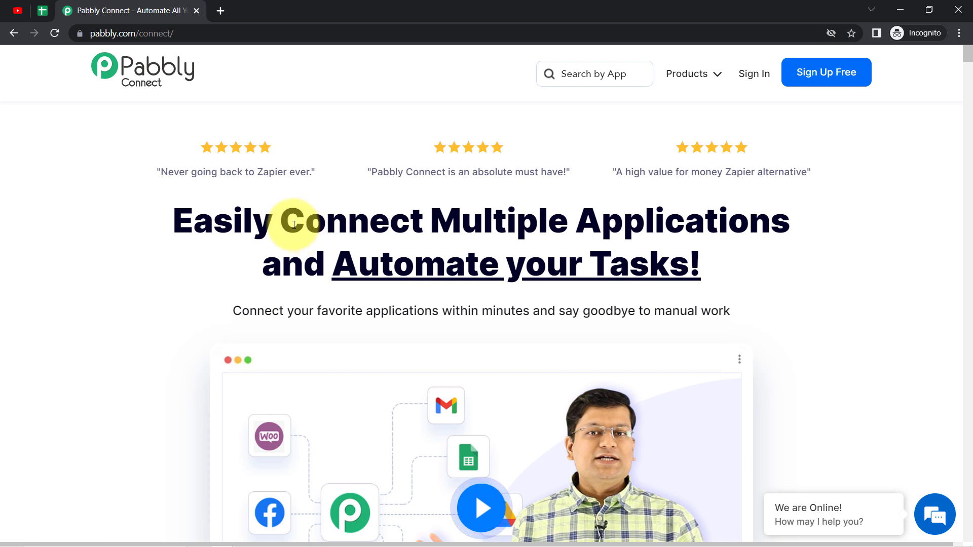
left_click_drag(303, 223, 664, 216)
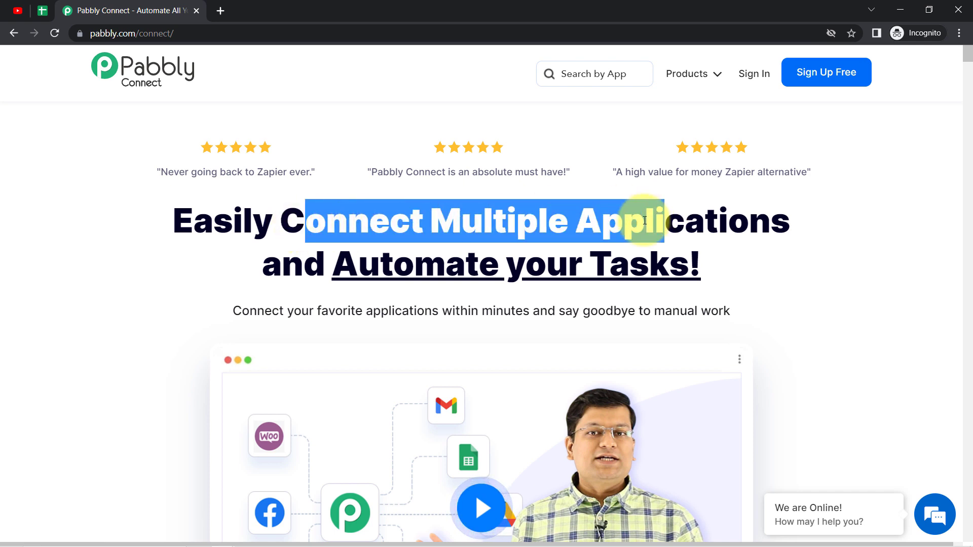
left_click_drag(395, 265, 702, 264)
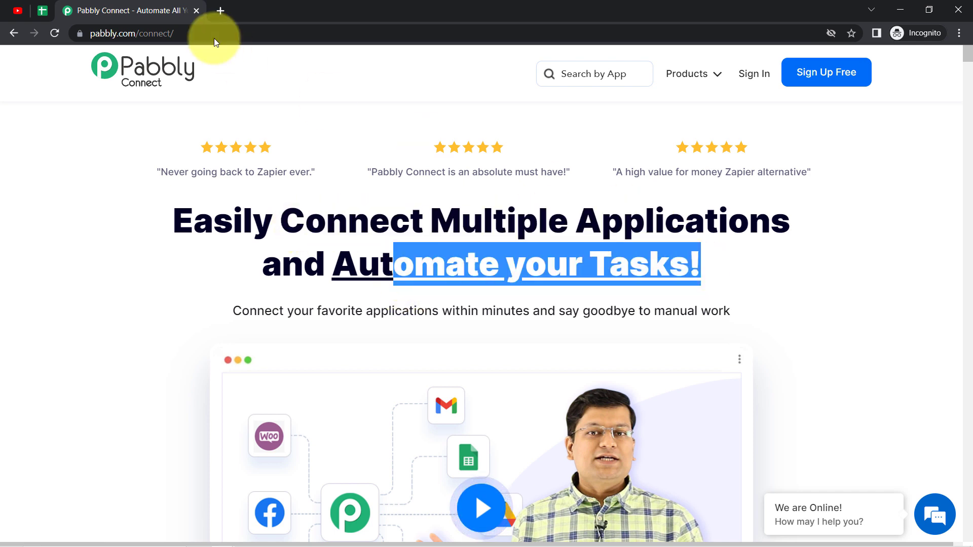
left_click_drag(104, 31, 213, 51)
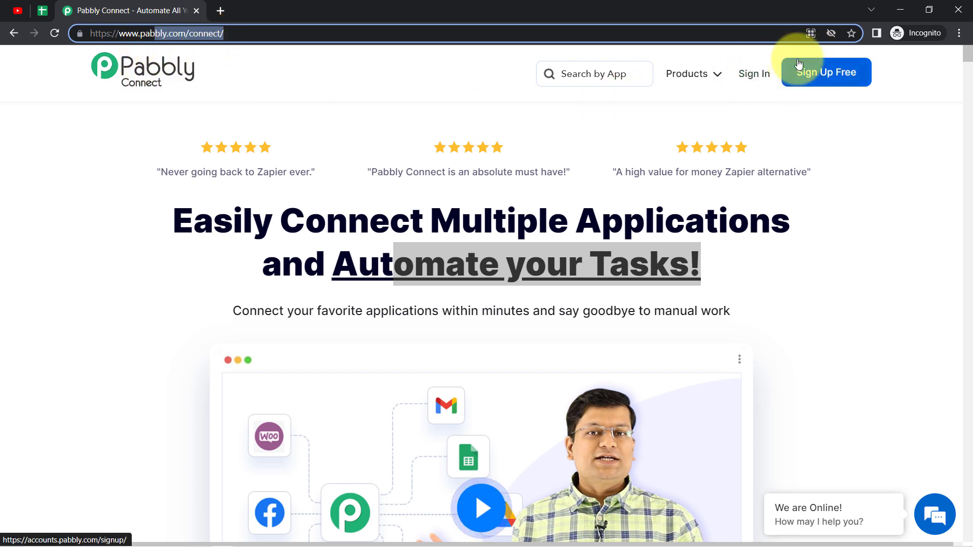
left_click(756, 81)
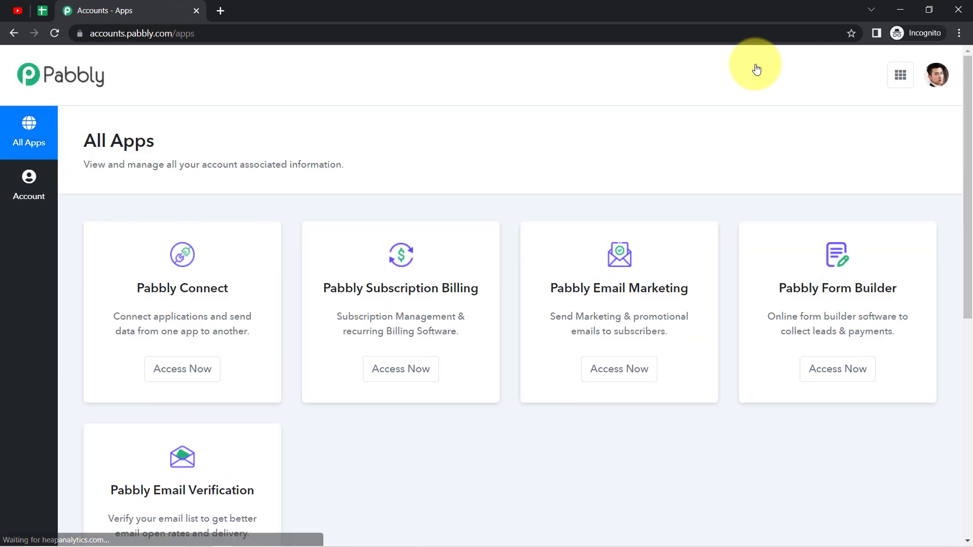
left_click(162, 378)
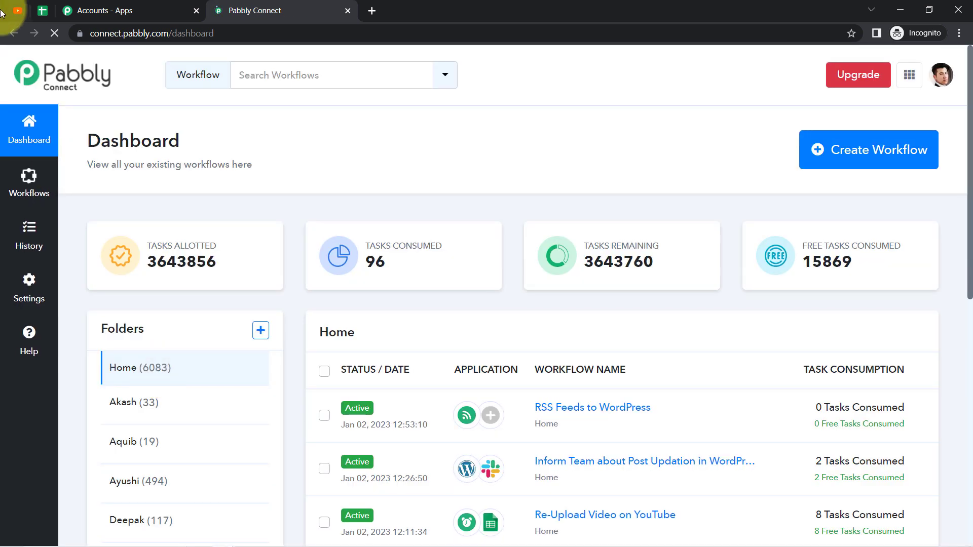
left_click_drag(111, 141, 239, 165)
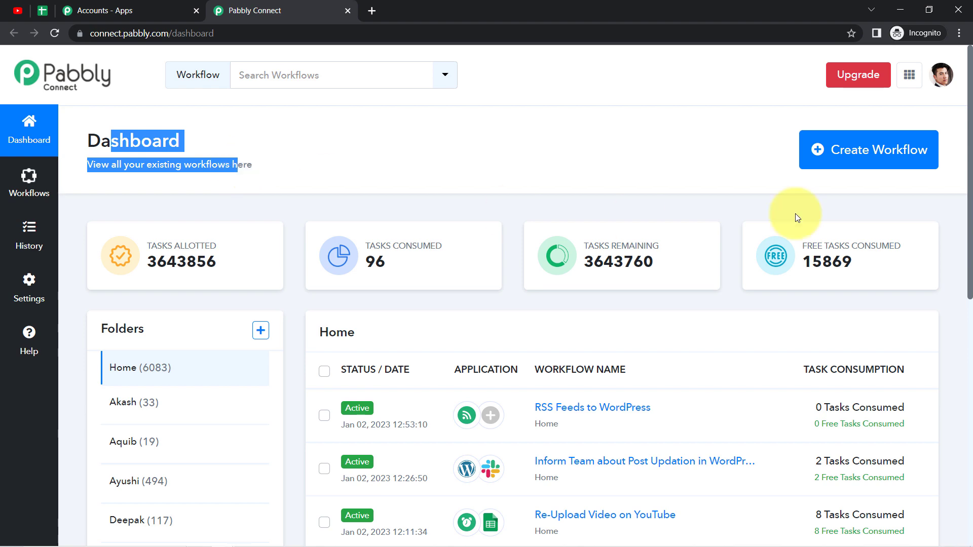
Create a workflow named "Get Views & Subscribers from YouTube & Add to Google Sheets"
left_click(867, 155)
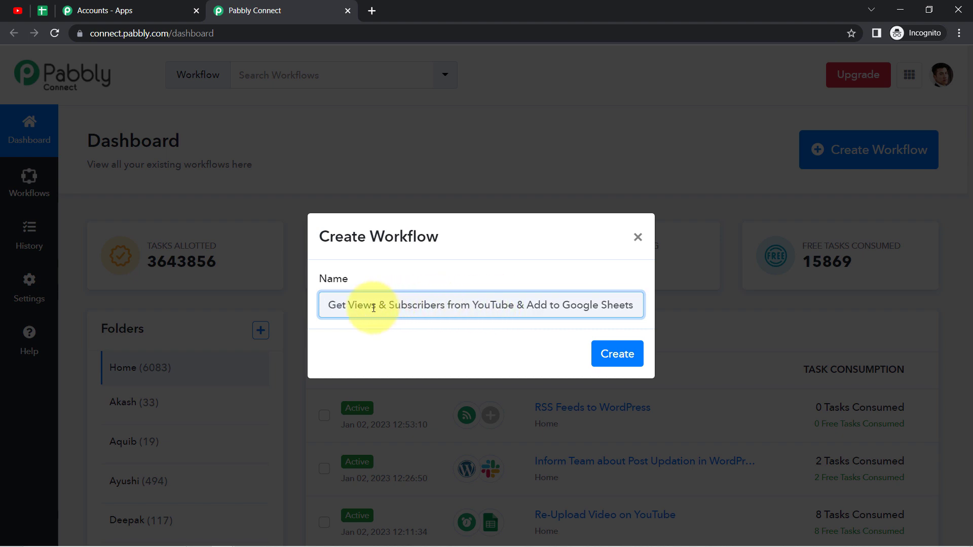
left_click_drag(348, 307, 446, 303)
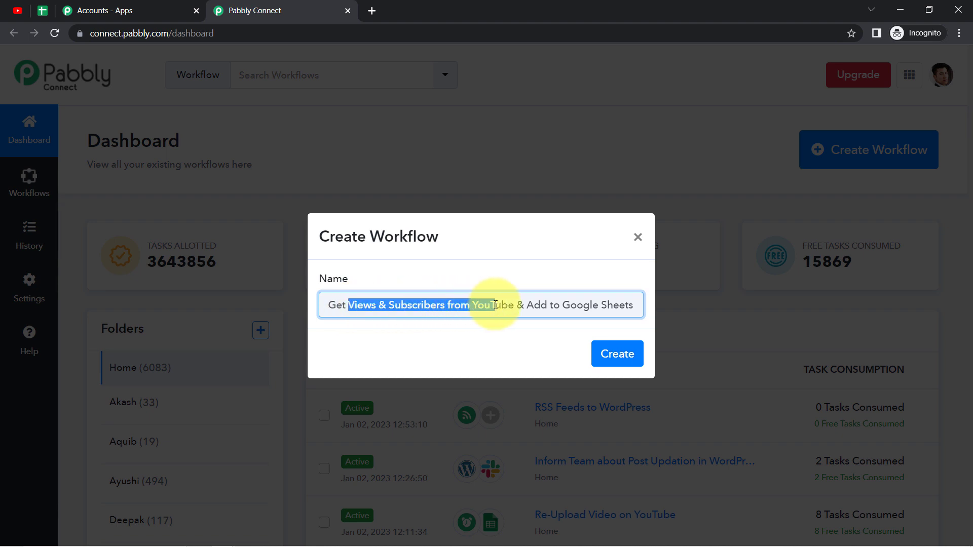
left_click_drag(541, 304, 625, 305)
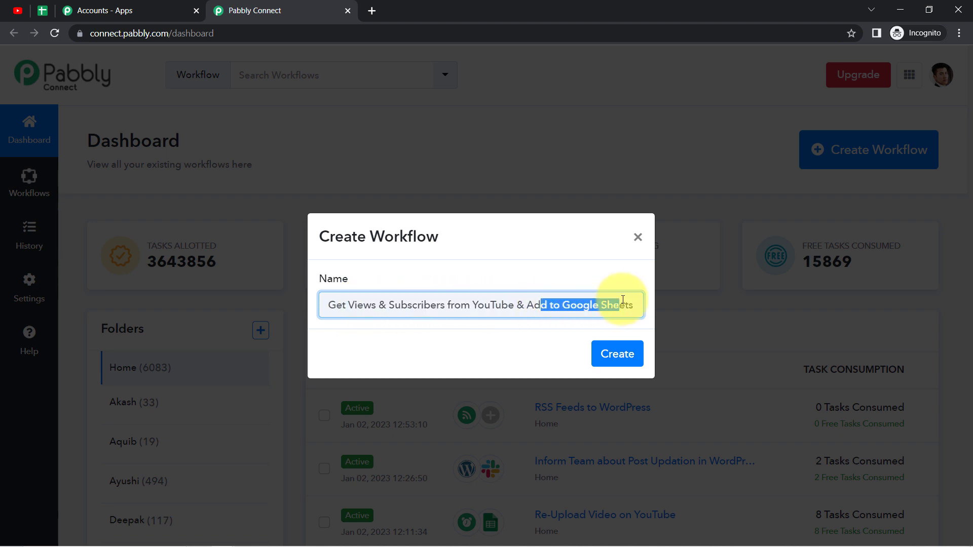
left_click(628, 361)
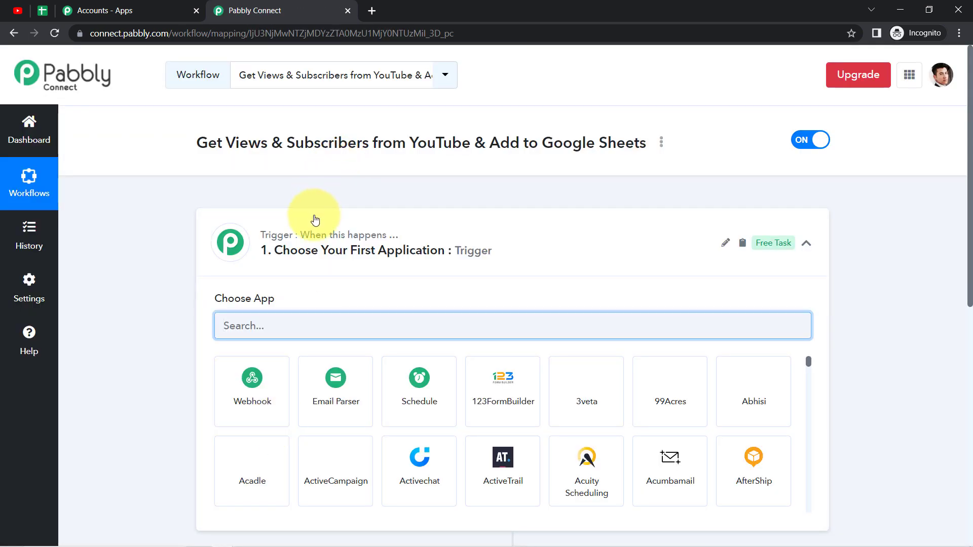
Examine the new workflow's trigger and action steps, and the Date column of the YouTube Channel Analytics spreadsheet
left_click(348, 234)
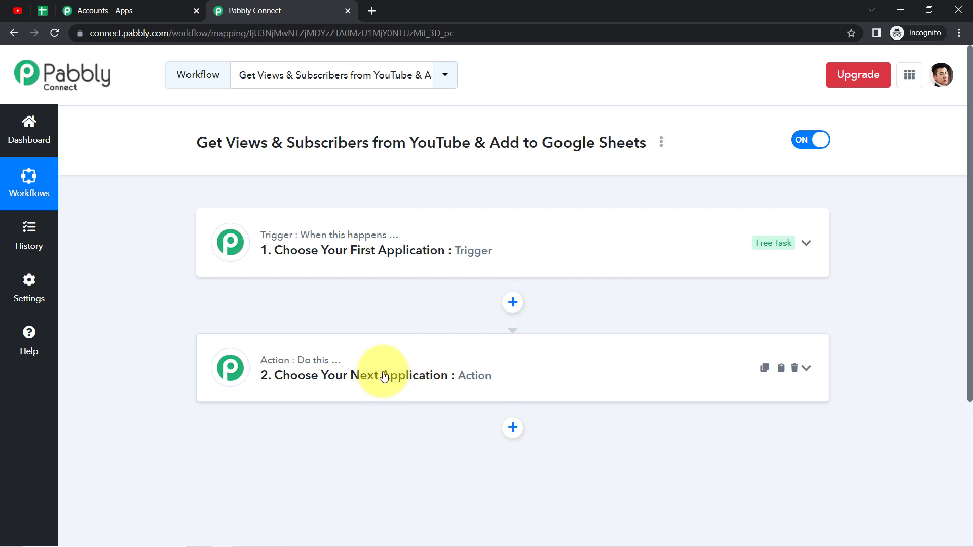
left_click_drag(193, 138, 608, 135)
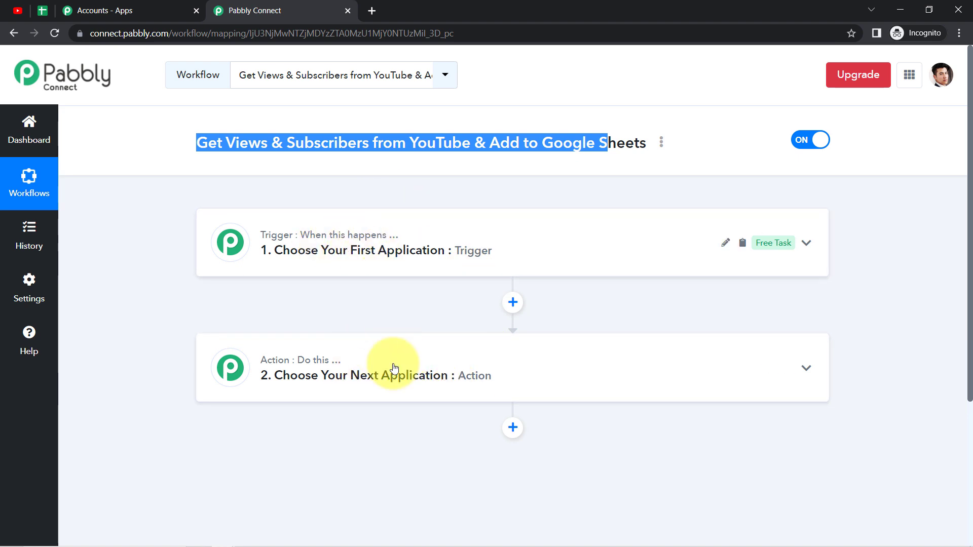
left_click(358, 256)
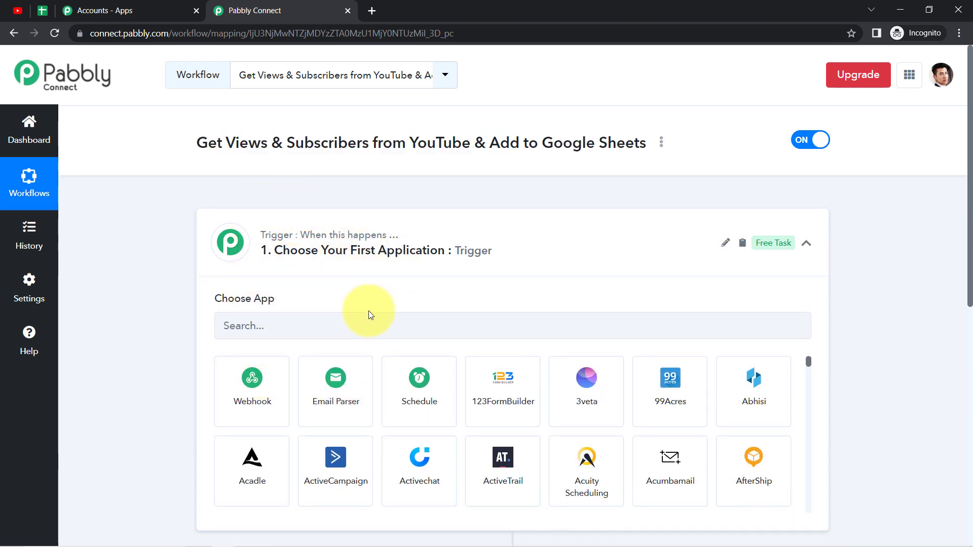
left_click(42, 10)
left_click(267, 317)
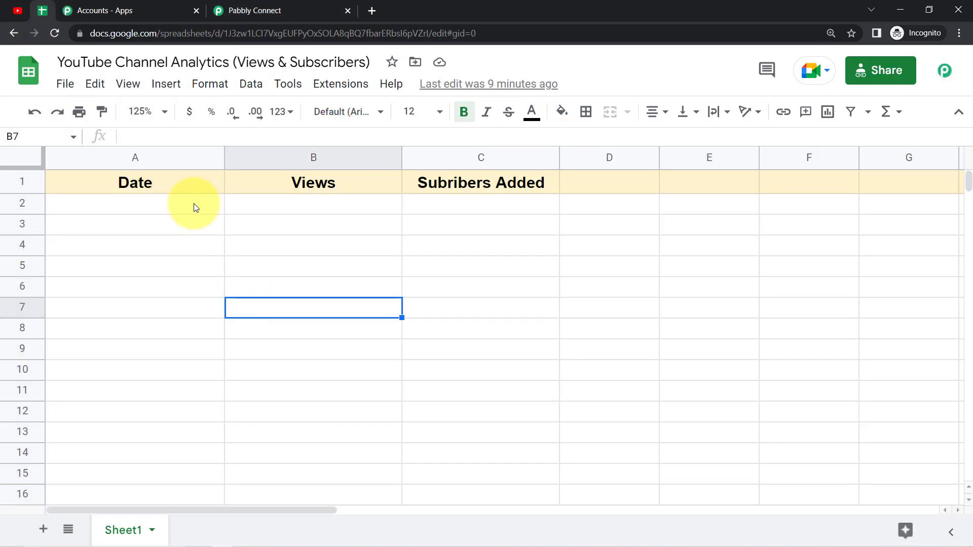
left_click_drag(195, 209, 202, 393)
left_click(268, 7)
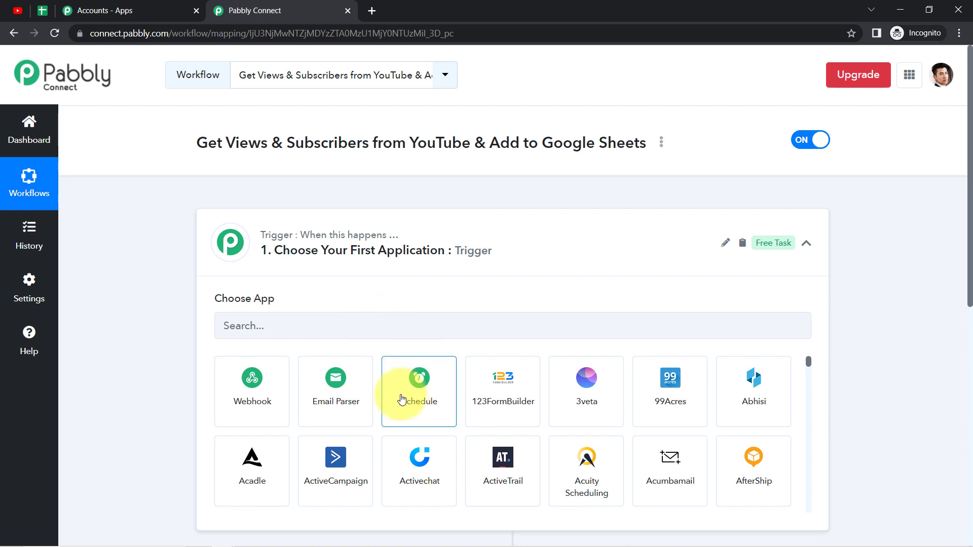
Choose Schedule as the trigger app and set the workflow to run every day
left_click(420, 384)
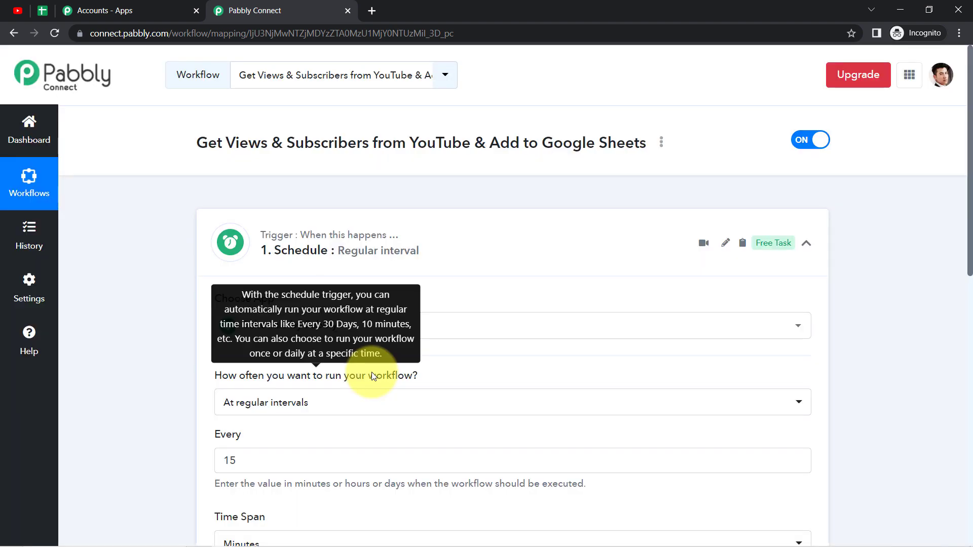
left_click_drag(971, 223, 970, 266)
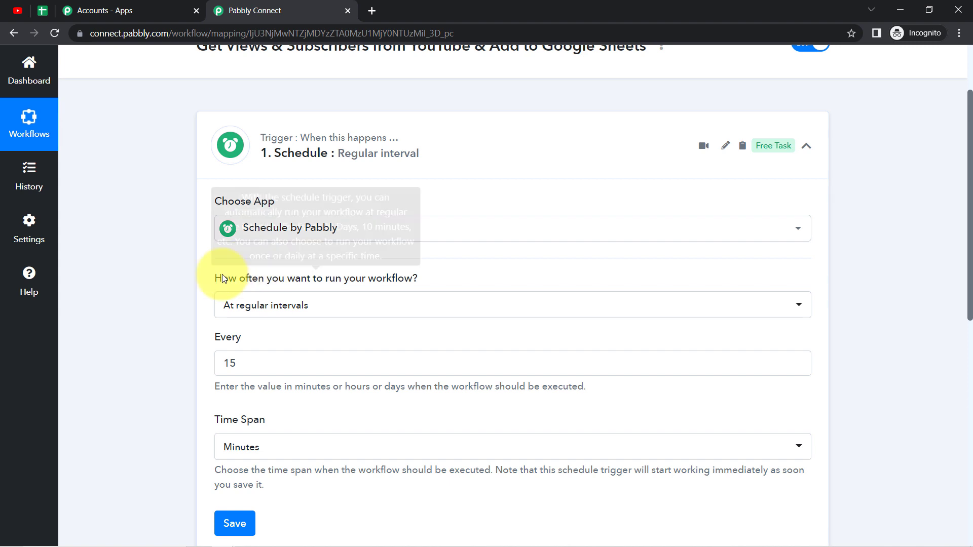
left_click_drag(222, 279, 413, 275)
left_click(284, 312)
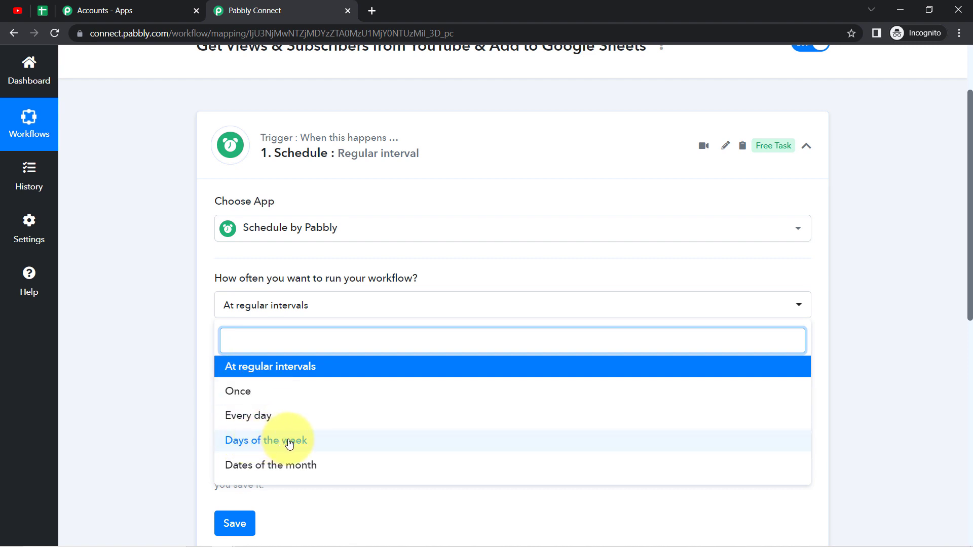
left_click(249, 424)
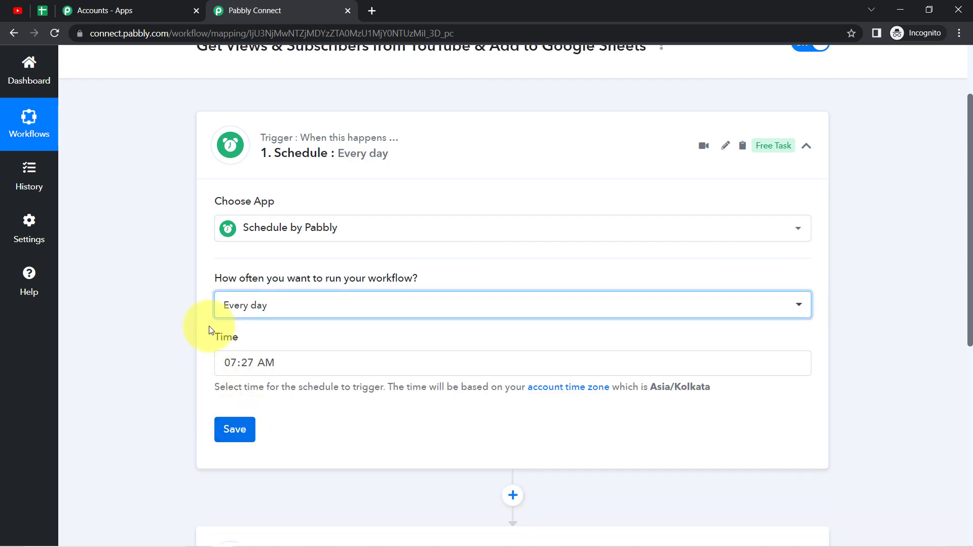
Set the daily schedule time to 10:30 AM and save the trigger
left_click(276, 367)
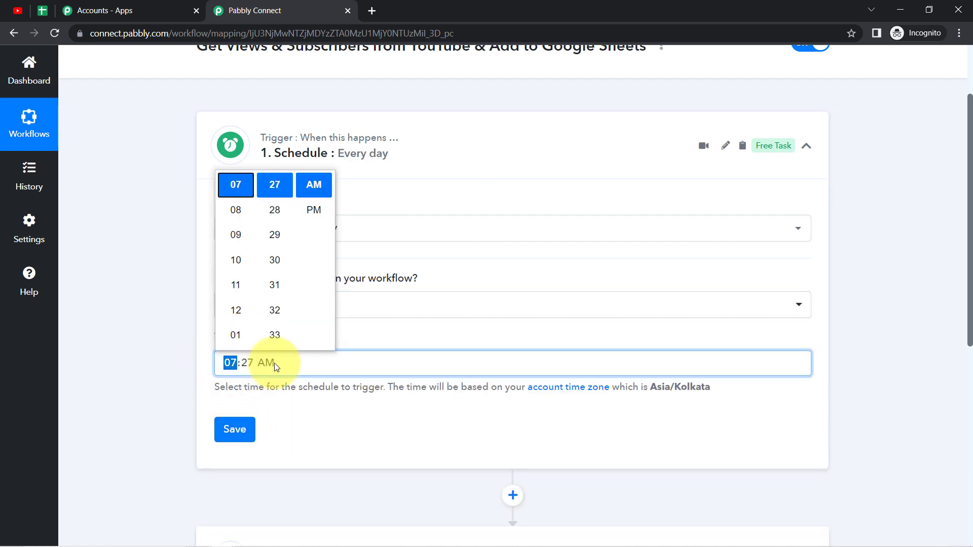
left_click(236, 264)
left_click(281, 265)
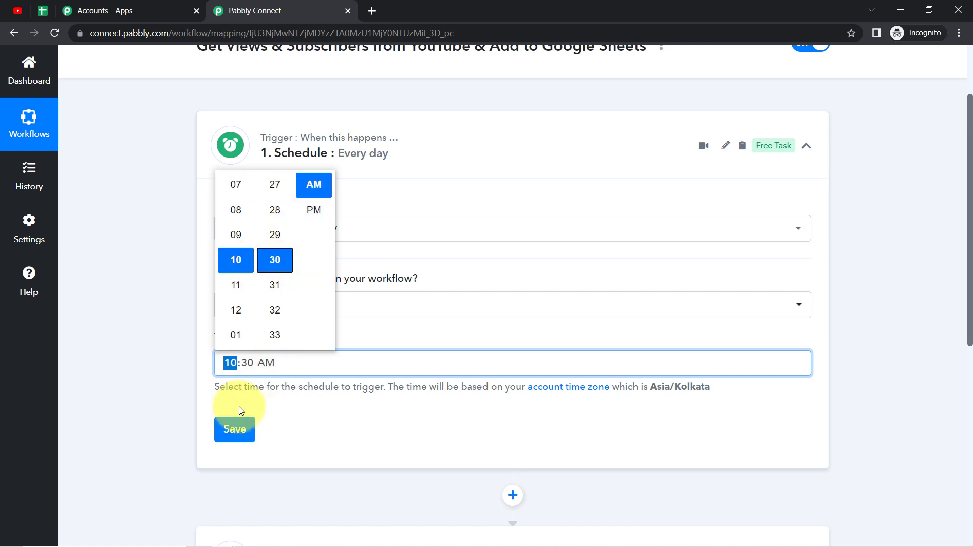
left_click(235, 429)
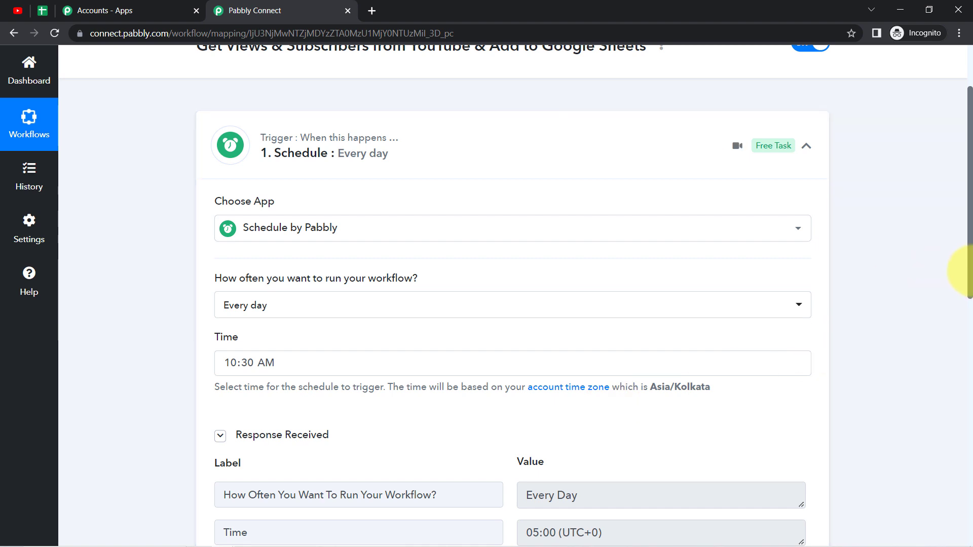
Review the saved schedule trigger's response values and the time zone note below its time
scroll(970, 269, "down", 5)
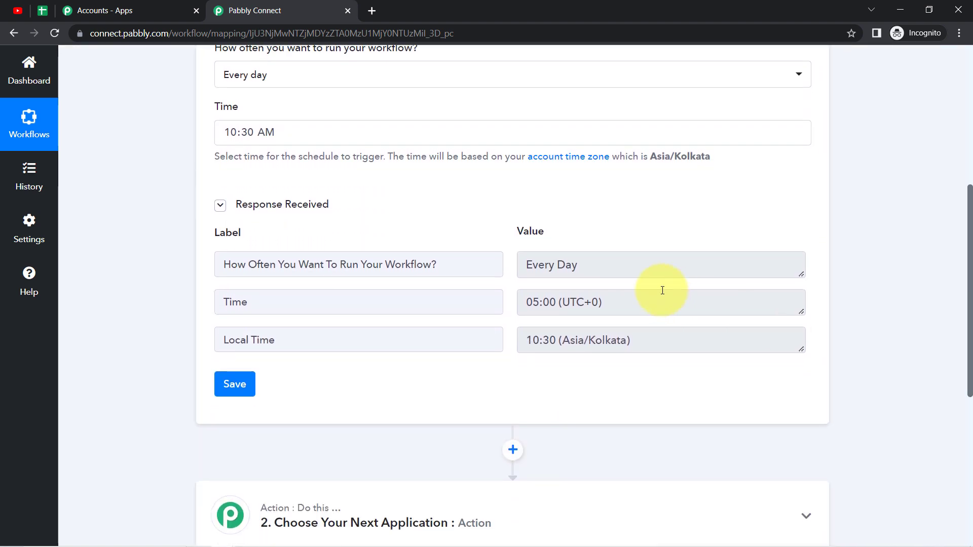
left_click_drag(576, 268, 549, 265)
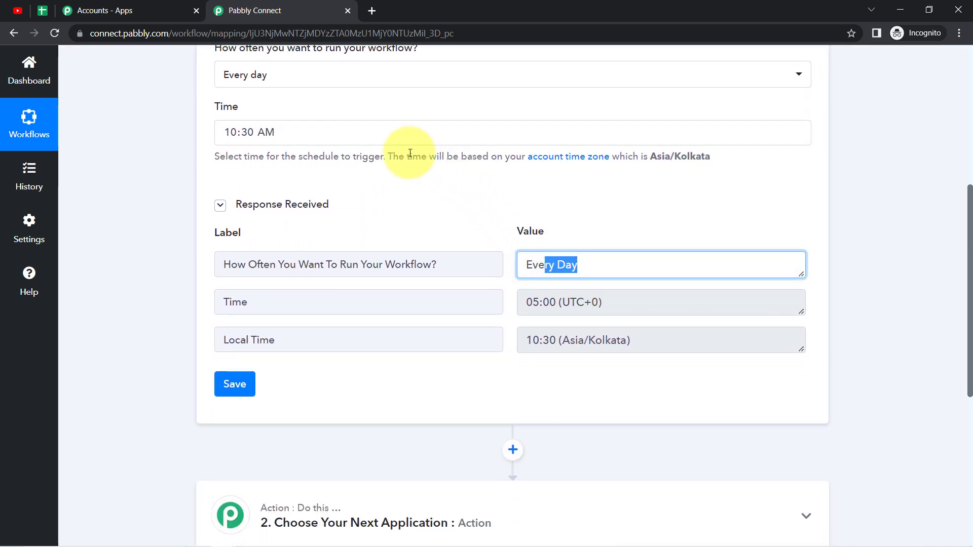
left_click_drag(405, 155, 680, 174)
left_click(691, 198)
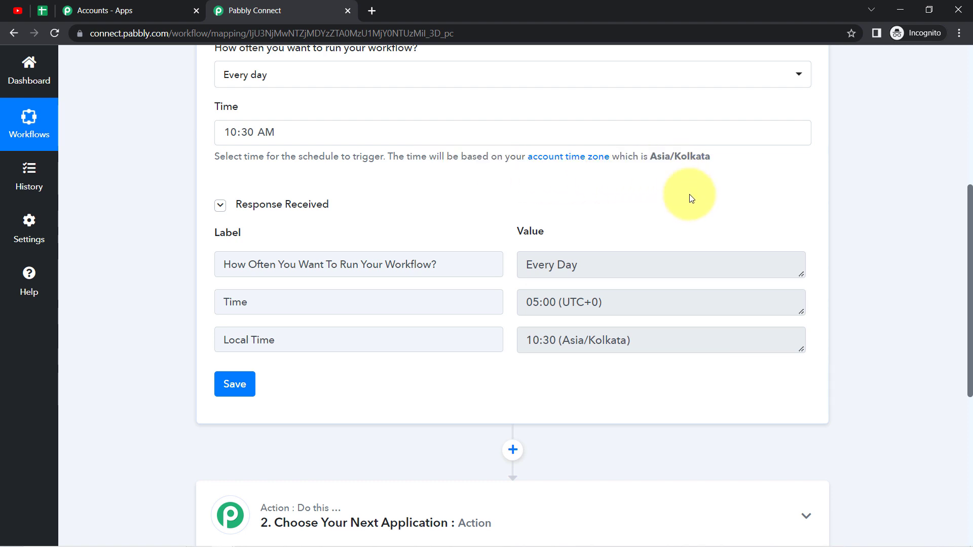
left_click_drag(968, 229, 971, 303)
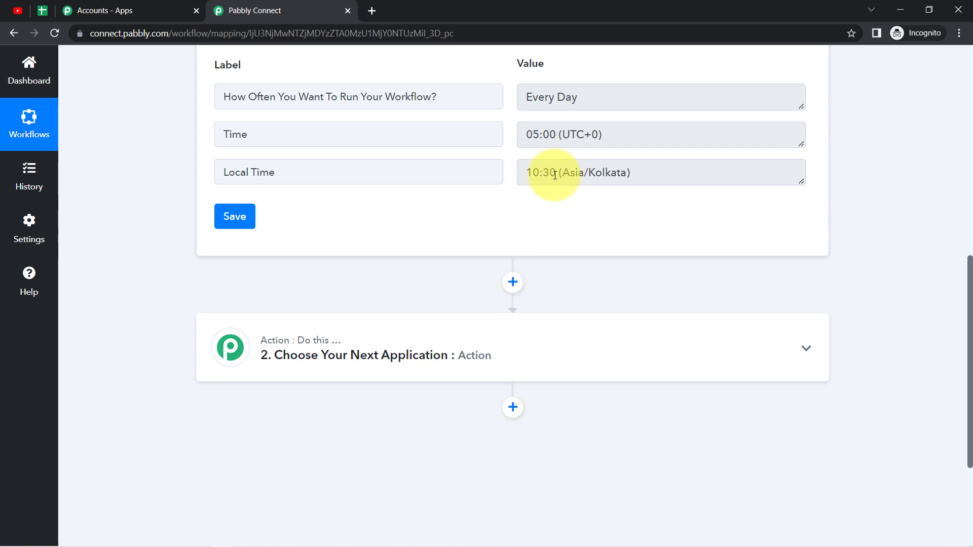
left_click_drag(540, 173, 630, 173)
Search for "you" in the second step's app chooser and choose YouTube as the action app
left_click(434, 350)
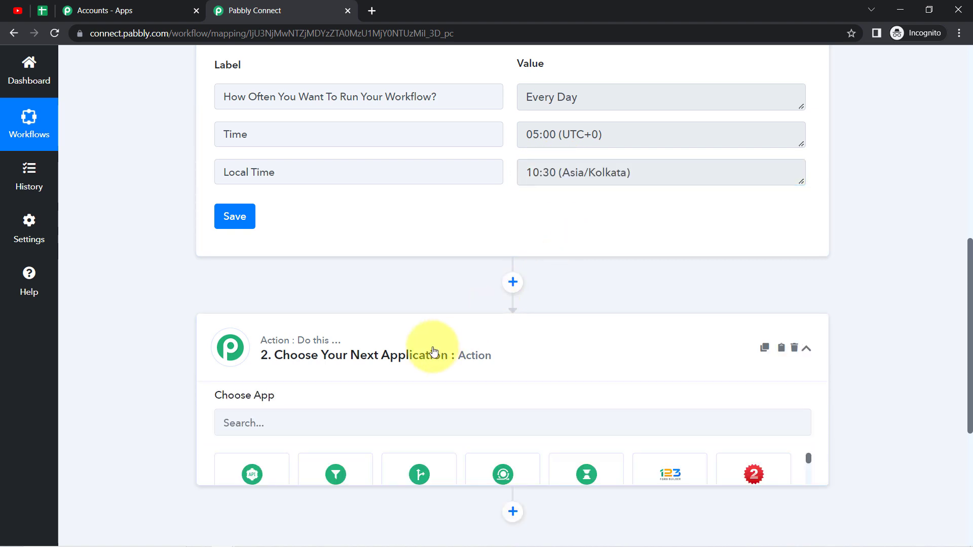
left_click_drag(970, 258, 958, 320)
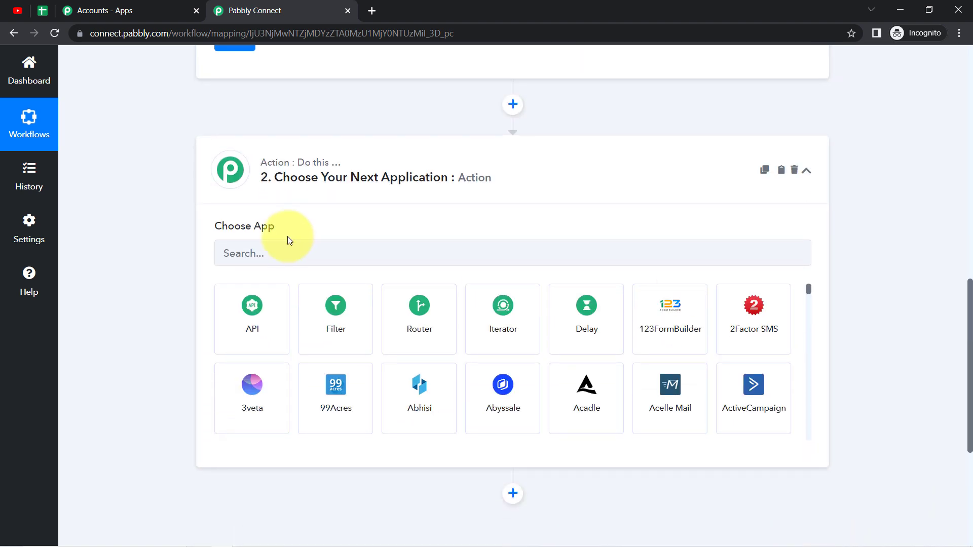
left_click(264, 250)
type("yo")
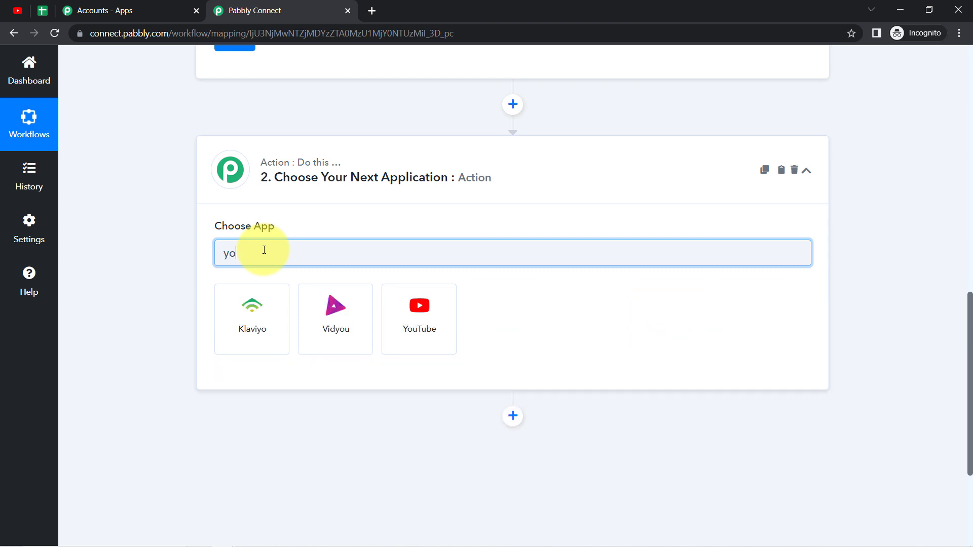
type("u")
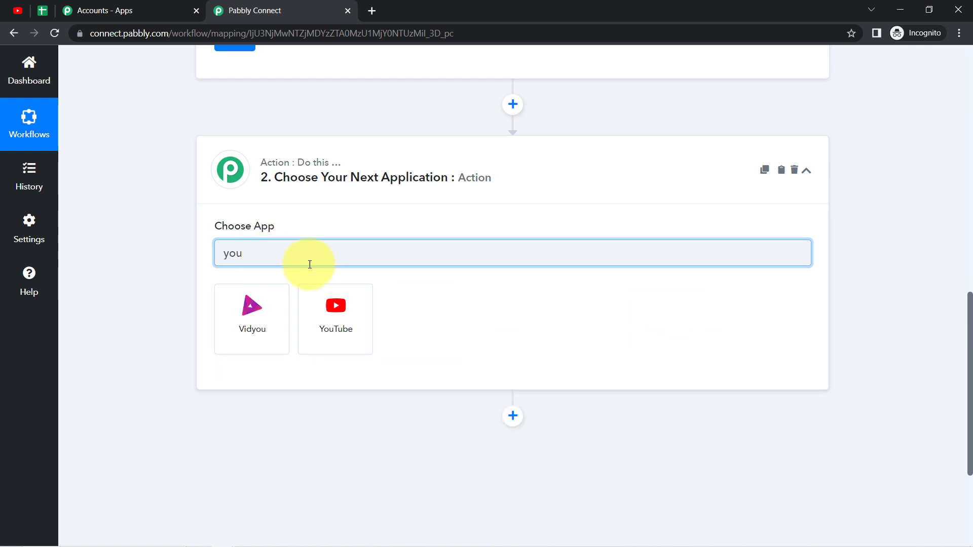
left_click(358, 310)
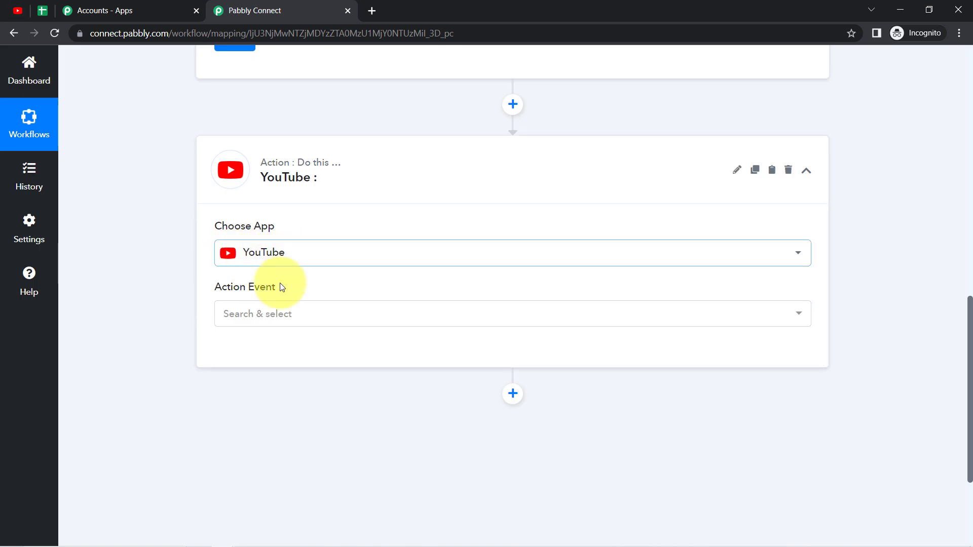
Search the YouTube step's action events for "get c" and choose Get Channel Stats
left_click(254, 317)
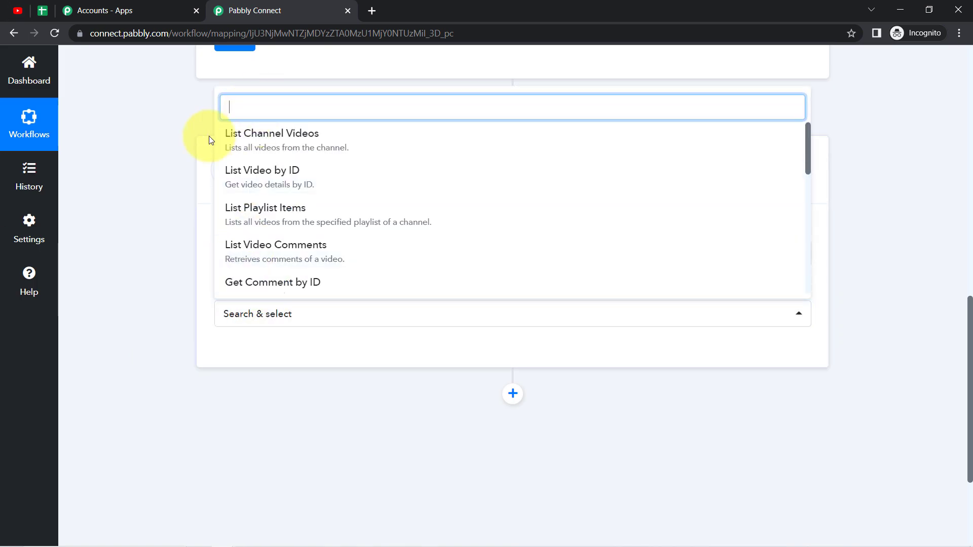
type("getvc")
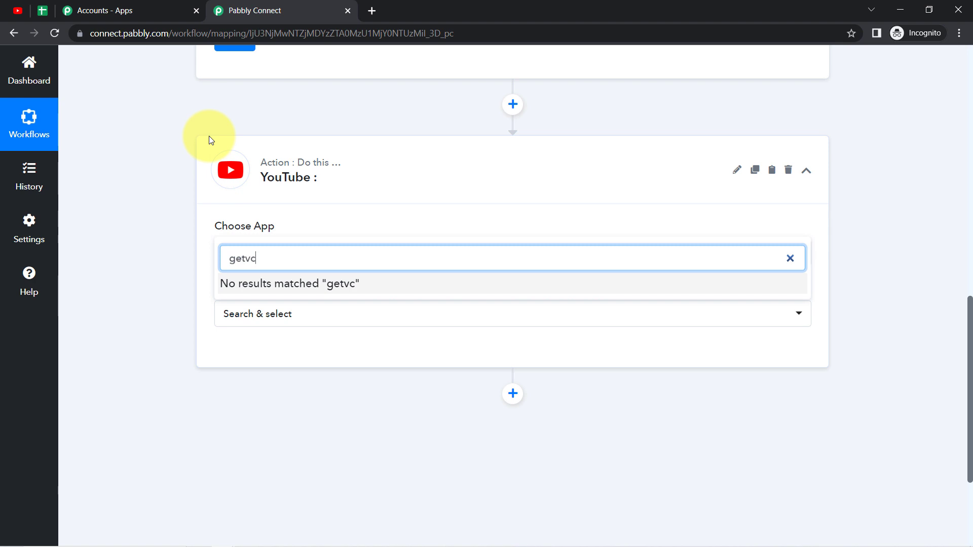
key("BackSpace")
key("BackSpace")
type("c")
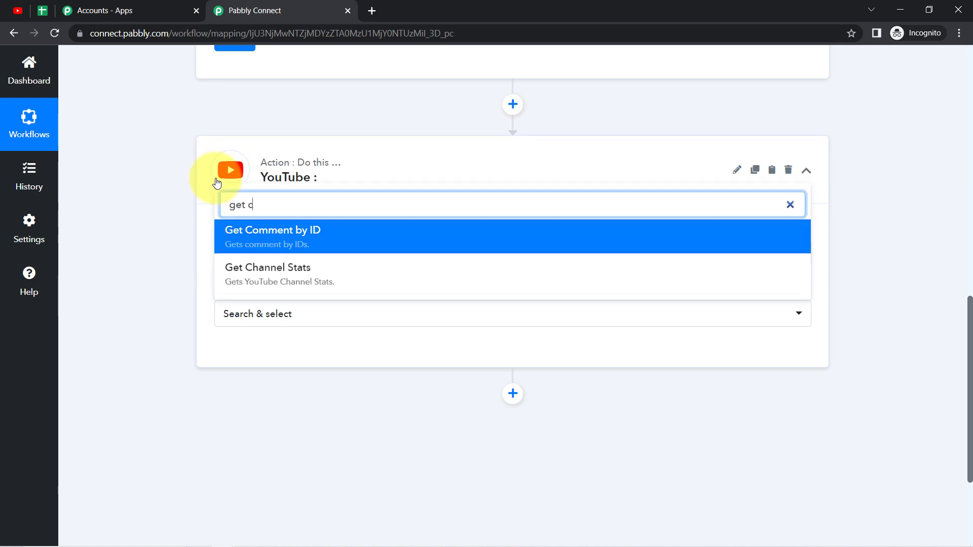
left_click(273, 283)
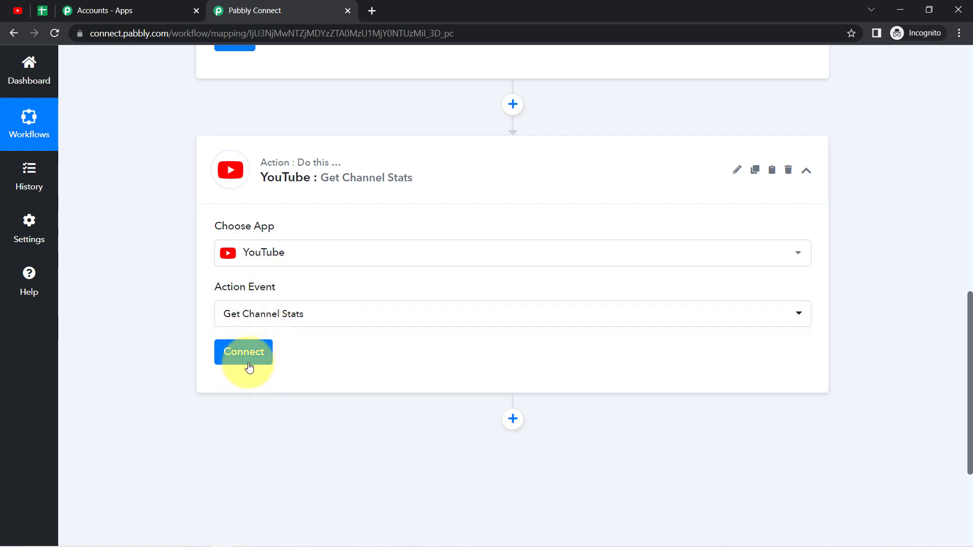
Connect the YouTube step through a new connection, authorizing access with the Google account
left_click(242, 354)
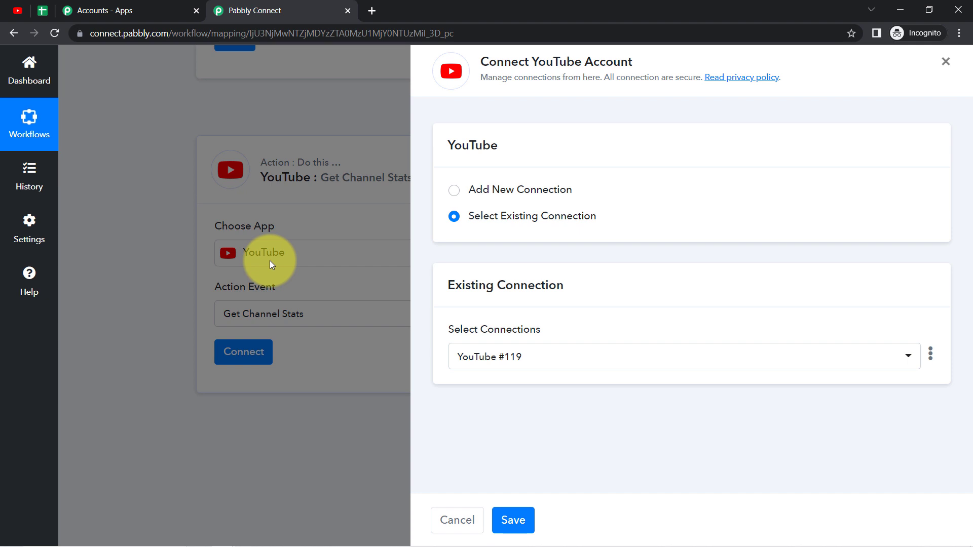
left_click(531, 190)
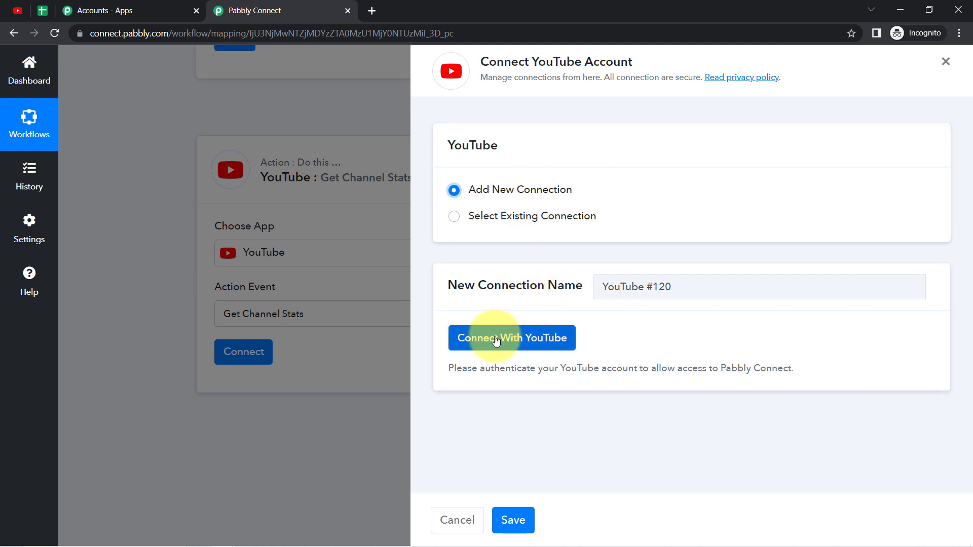
left_click(497, 339)
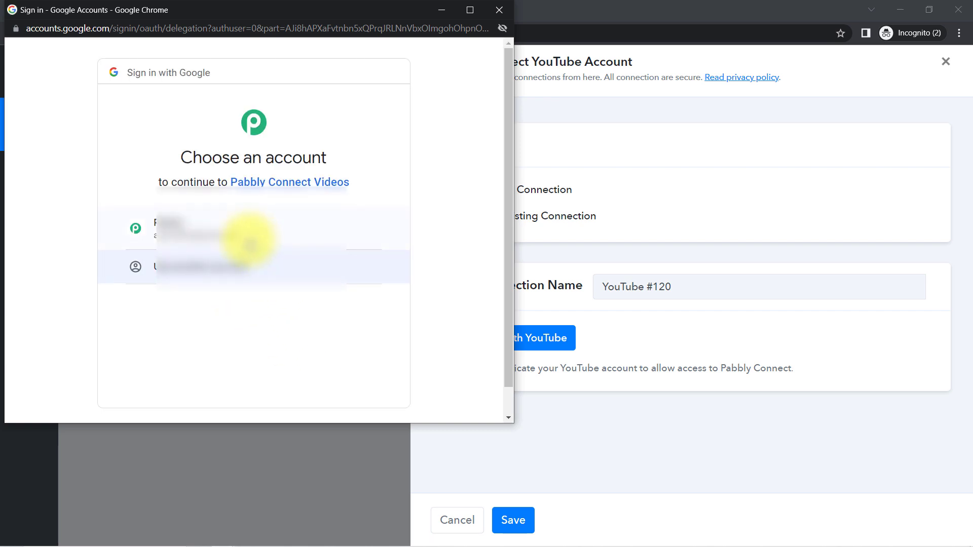
left_click(248, 239)
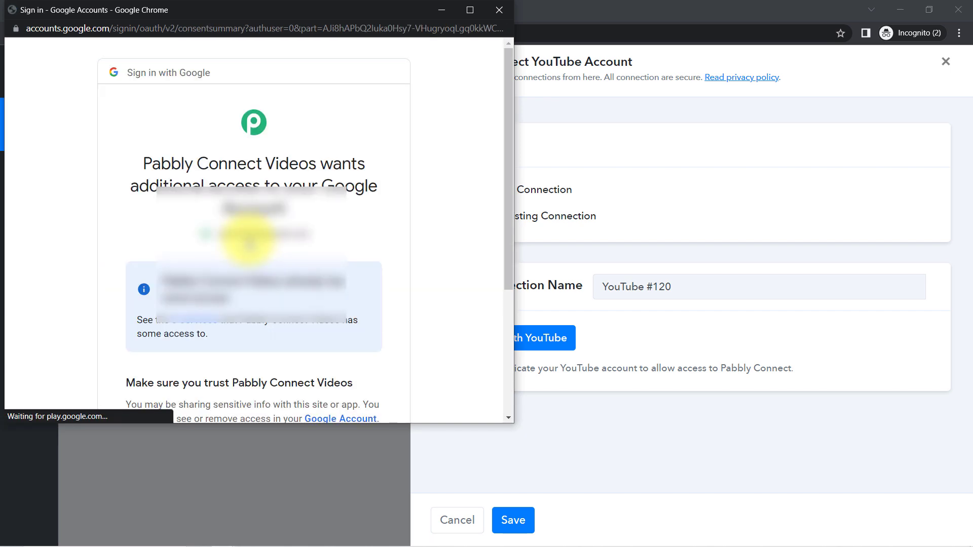
scroll(502, 238, "down", 3)
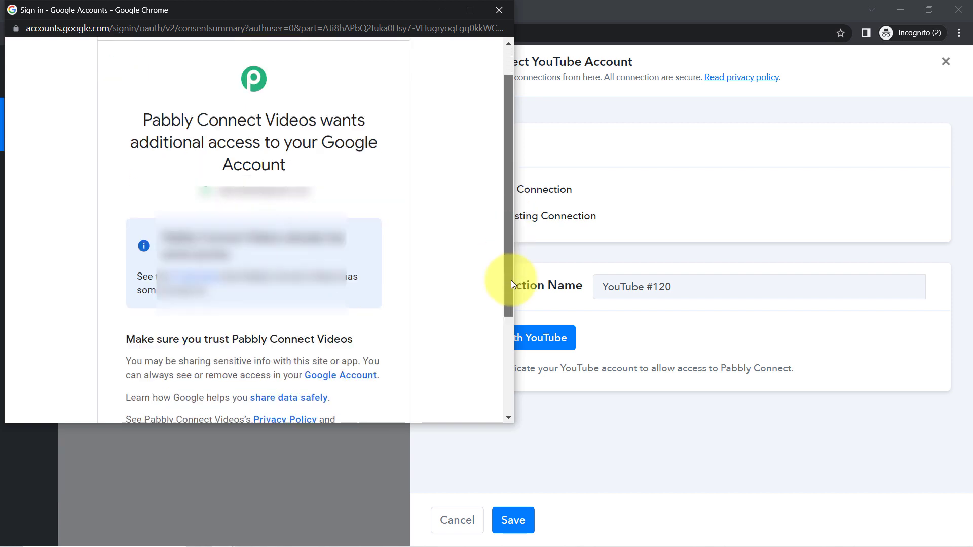
left_click(321, 320)
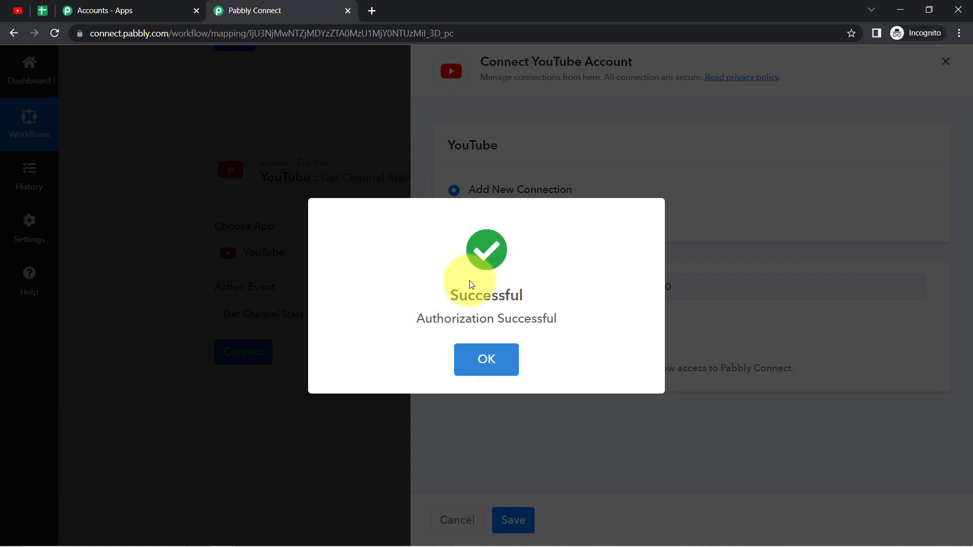
left_click(479, 358)
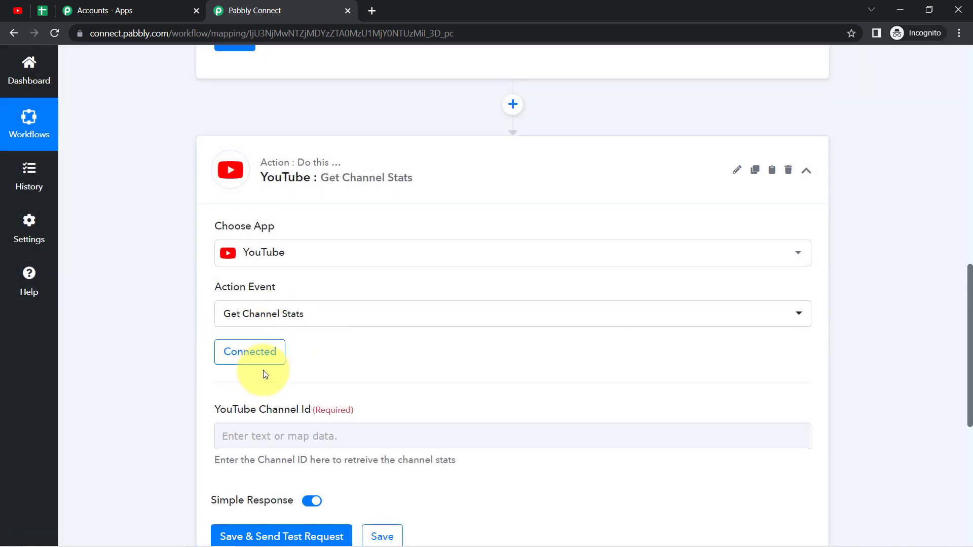
Check the YouTube Channel Id field's hint, then locate the channel ID in the YouTube Studio page's address
left_click_drag(969, 319, 958, 385)
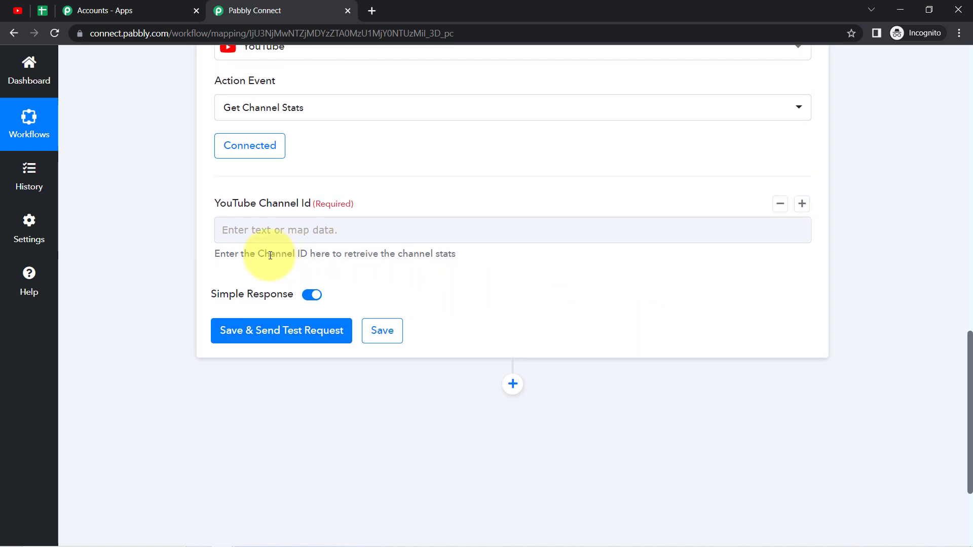
left_click_drag(283, 258, 343, 259)
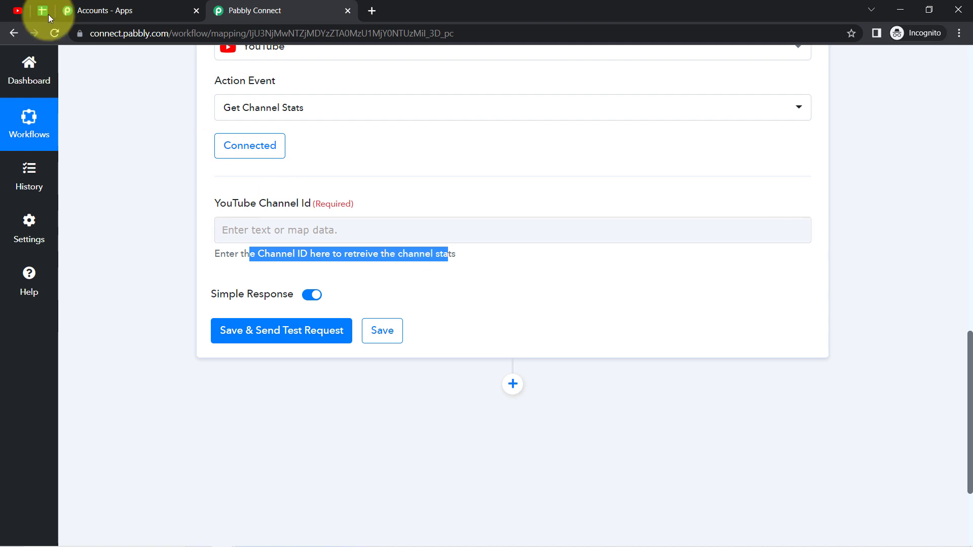
left_click(18, 10)
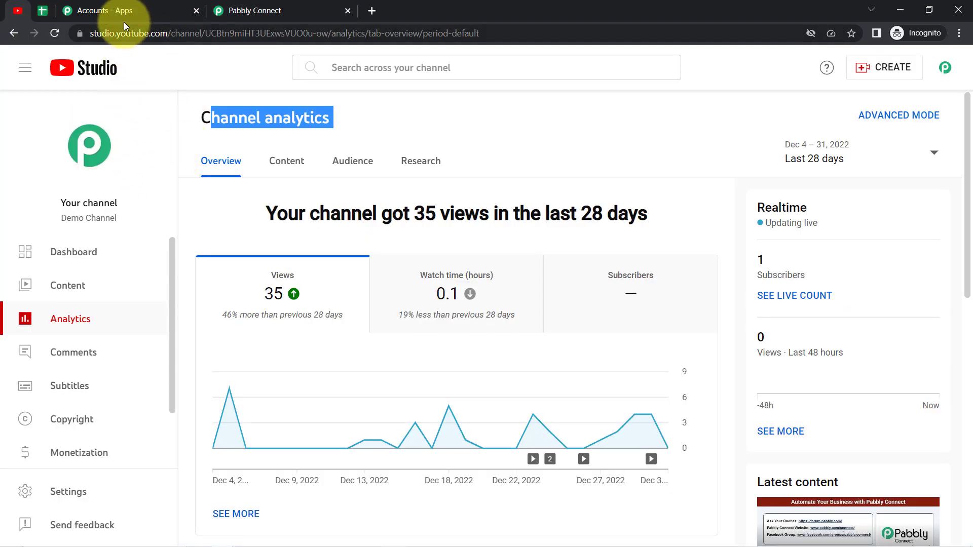
left_click(109, 33)
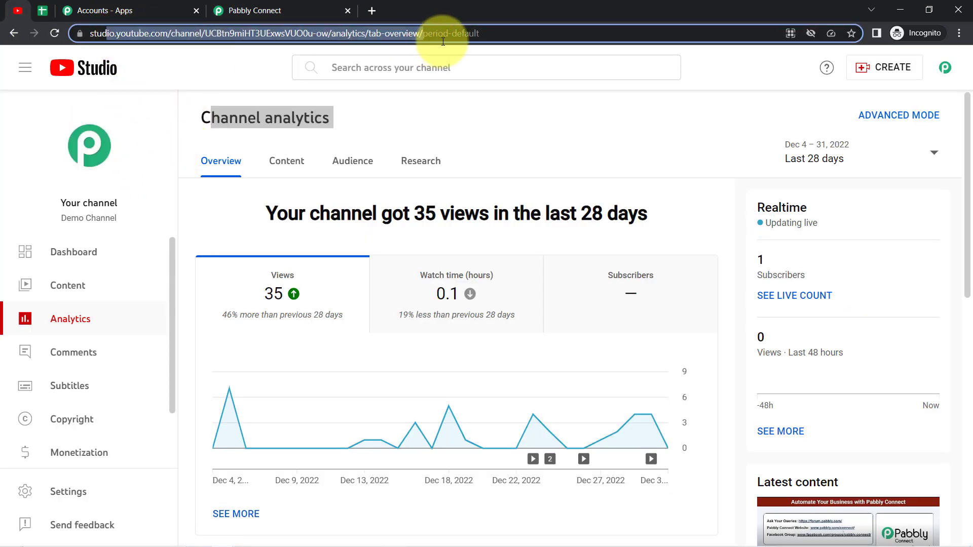
left_click(494, 33)
left_click_drag(240, 33, 352, 35)
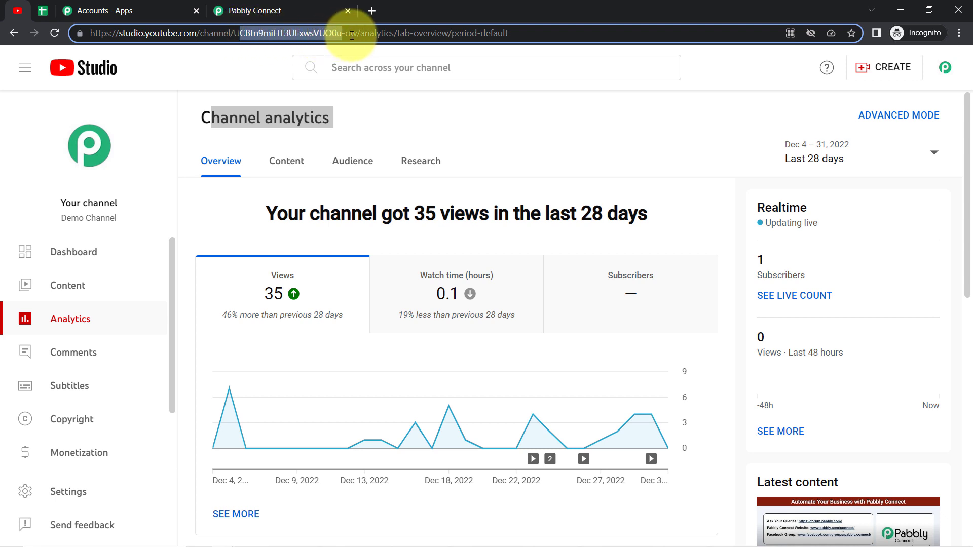
Open the Demo Channel's YouTube page from Studio and copy the channel ID at the end of its address
left_click(90, 145)
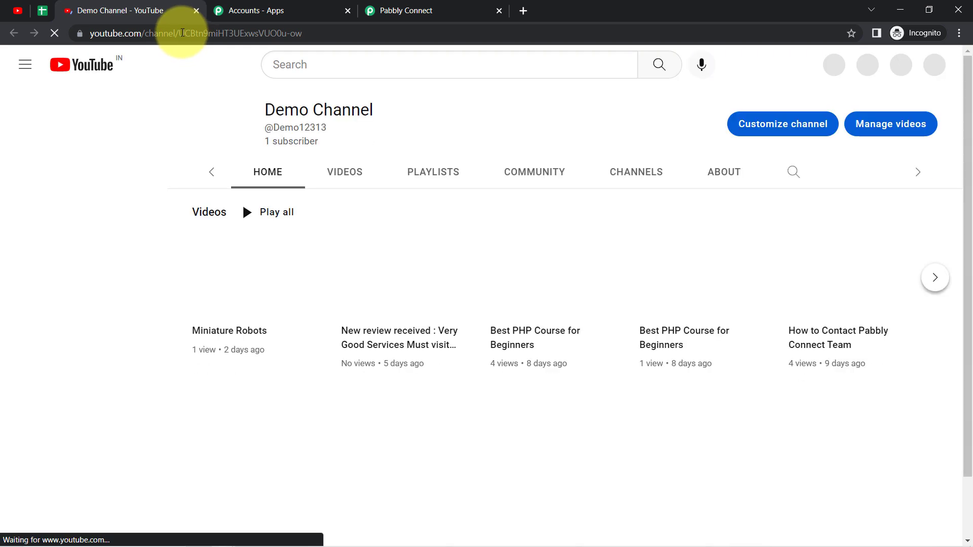
left_click_drag(180, 33, 311, 32)
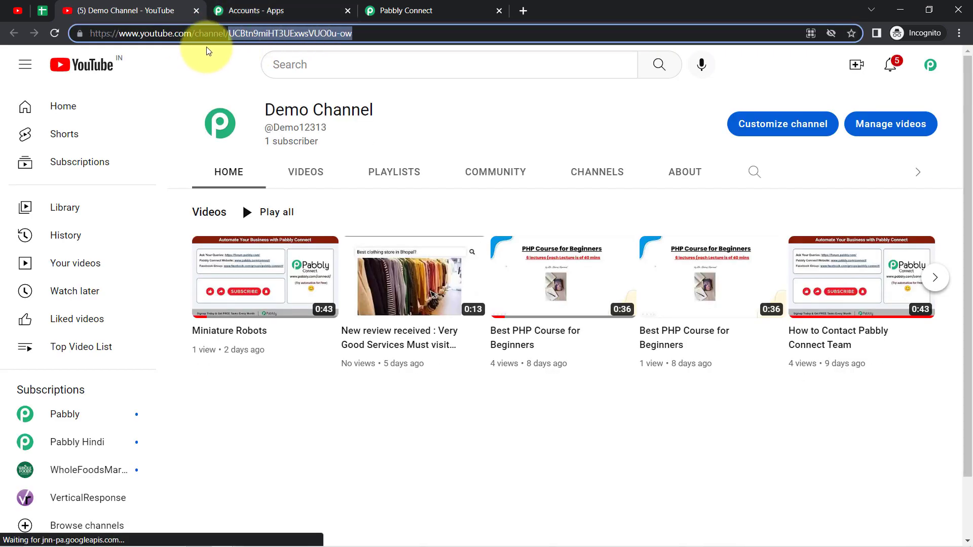
left_click(239, 33)
left_click_drag(244, 34, 393, 32)
key("ctrl+c")
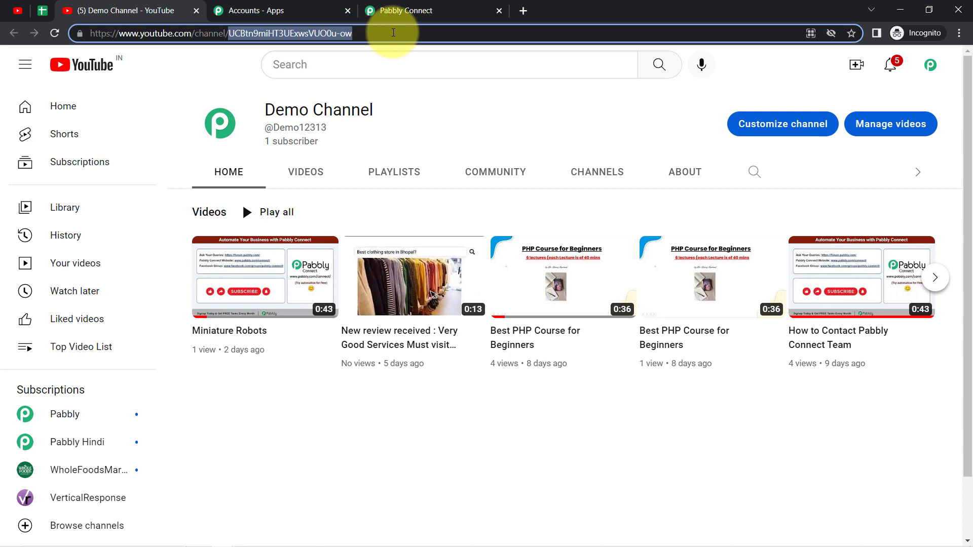
Paste the copied channel ID as the YouTube Channel Id in Pabbly Connect, then save and send a test request
left_click(408, 10)
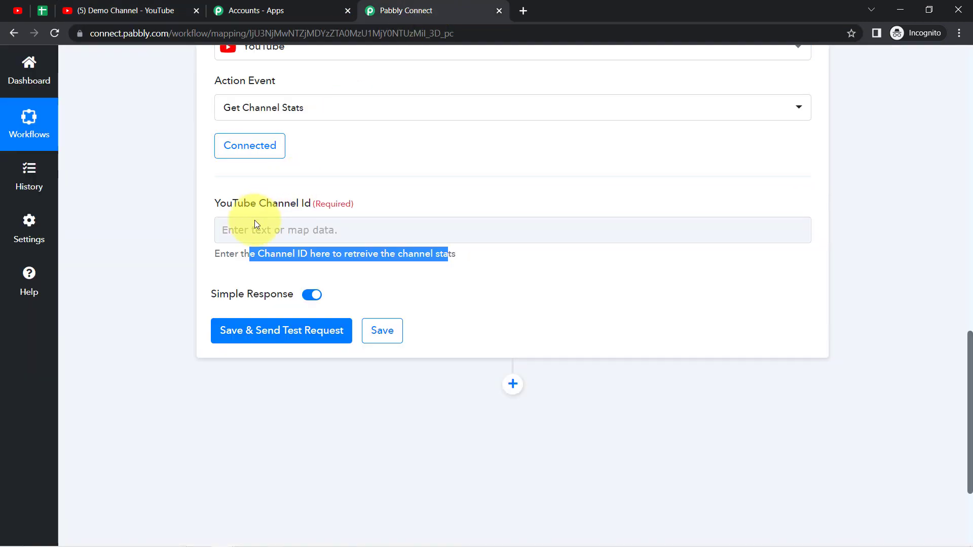
left_click(239, 230)
key("ctrl+v")
left_click(170, 268)
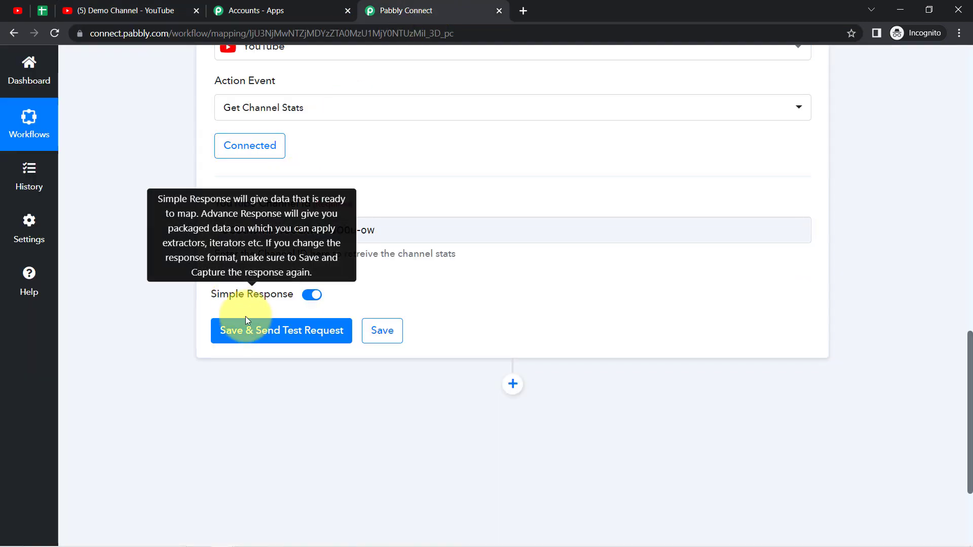
left_click(256, 332)
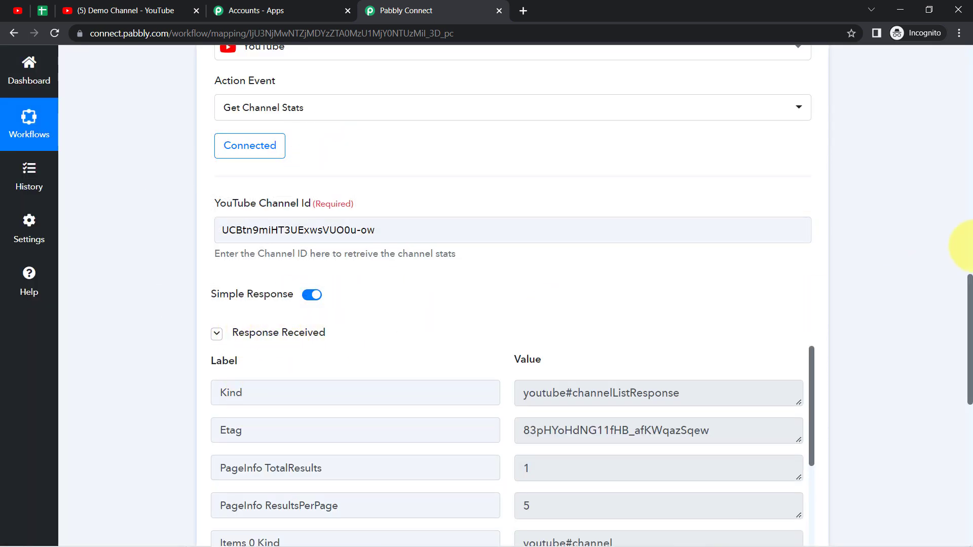
Examine the channel title and publication date in the YouTube step's received response
left_click_drag(969, 283, 968, 358)
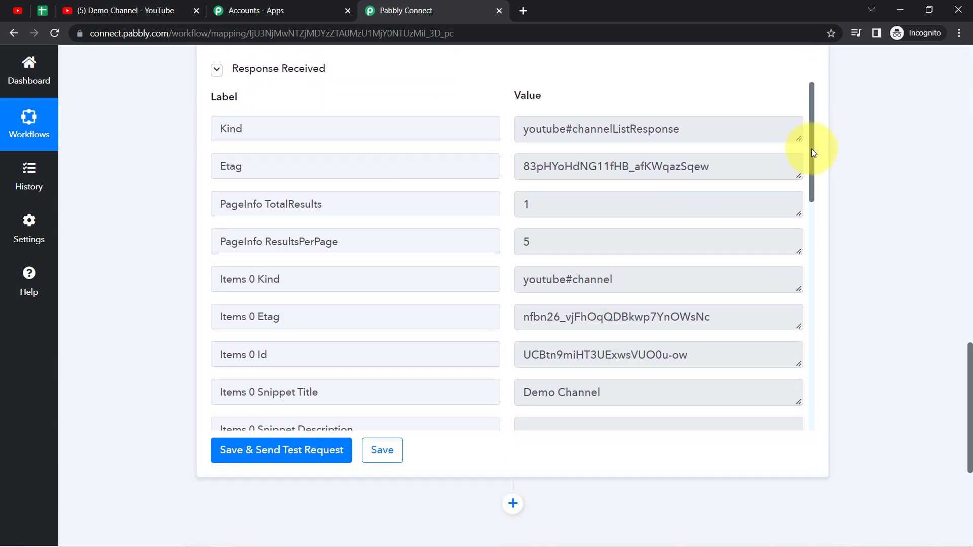
left_click_drag(811, 148, 656, 213)
left_click_drag(254, 189, 304, 199)
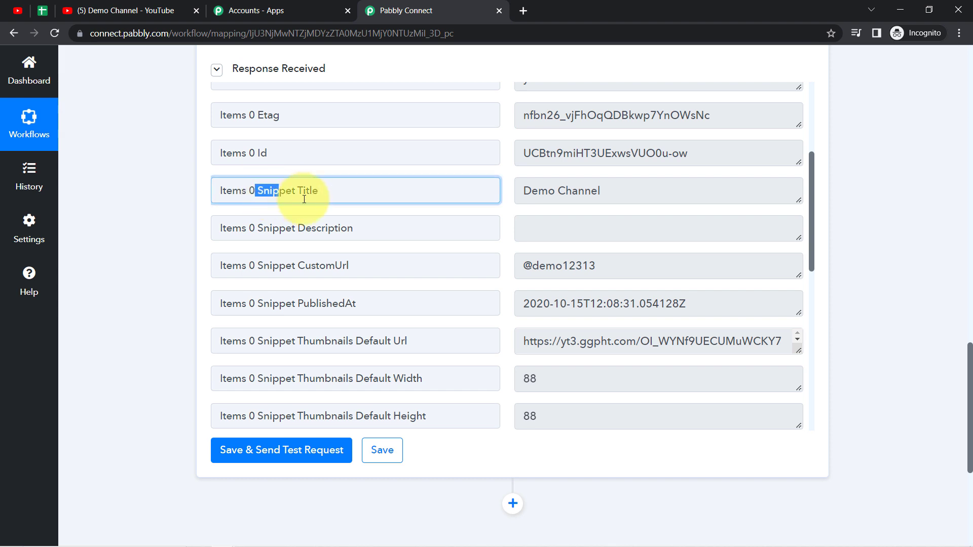
left_click_drag(524, 191, 628, 191)
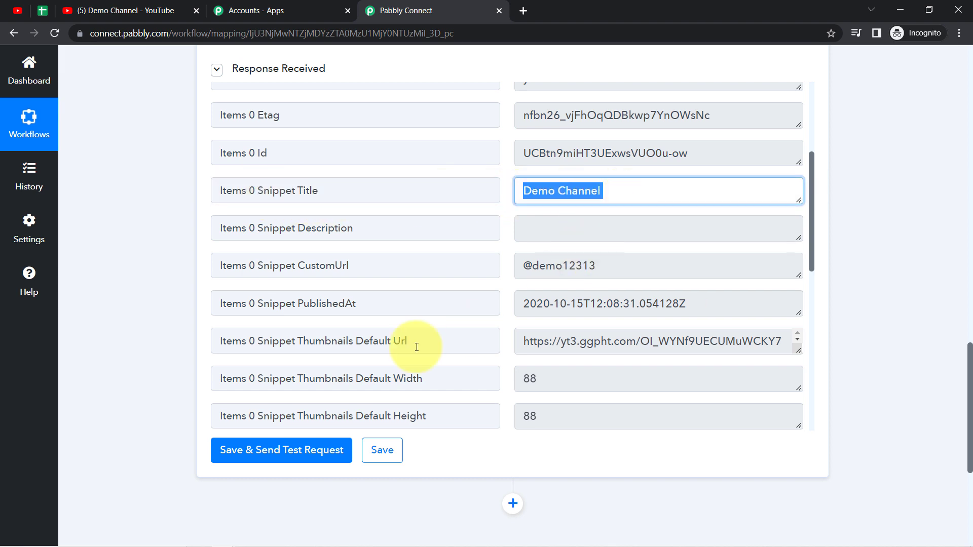
left_click_drag(661, 309, 524, 304)
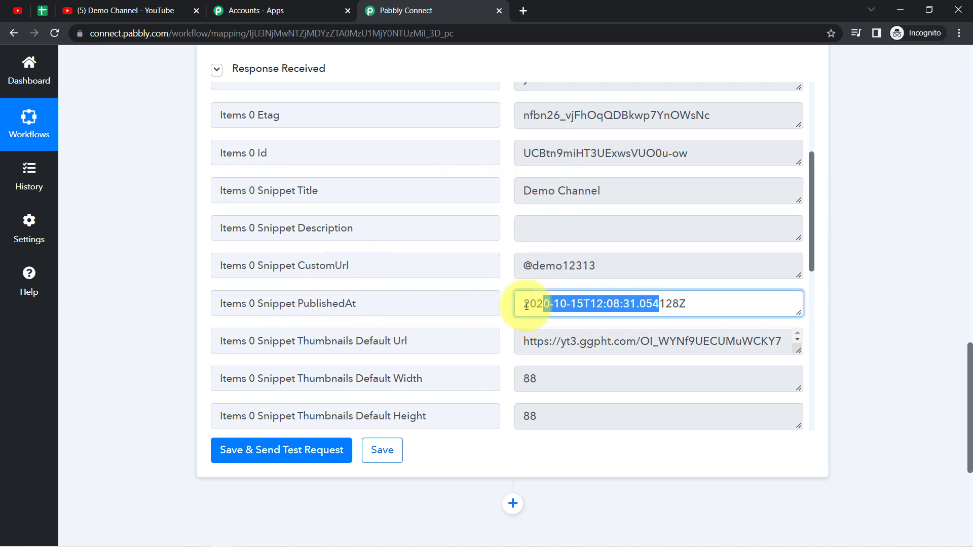
left_click(809, 226)
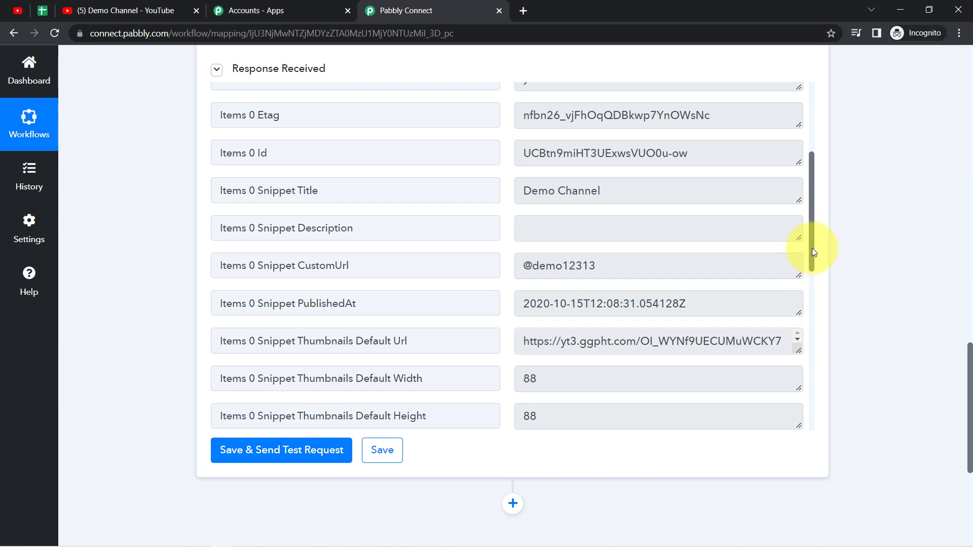
Examine the ViewCount and SubscriberCount statistics in the YouTube step's received response
left_click_drag(811, 224, 825, 394)
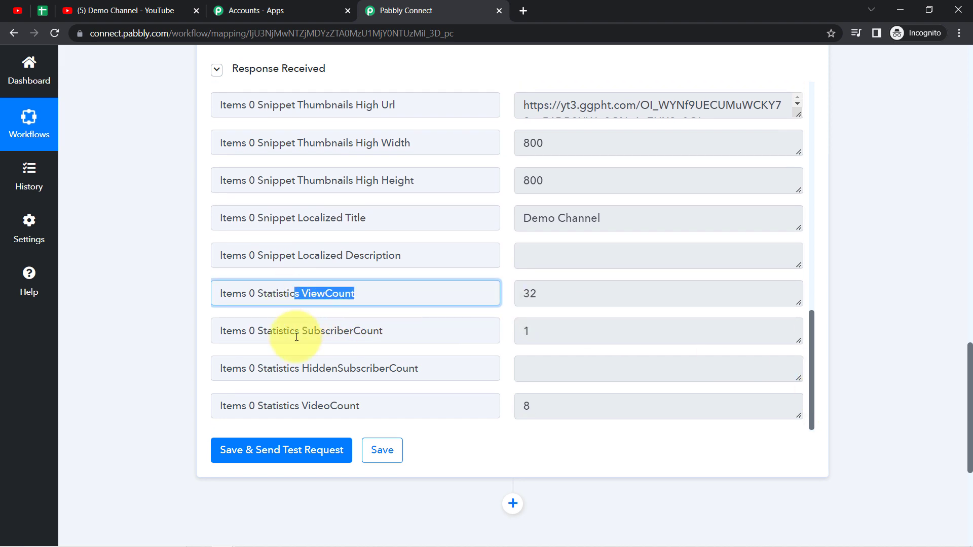
left_click_drag(297, 336, 381, 340)
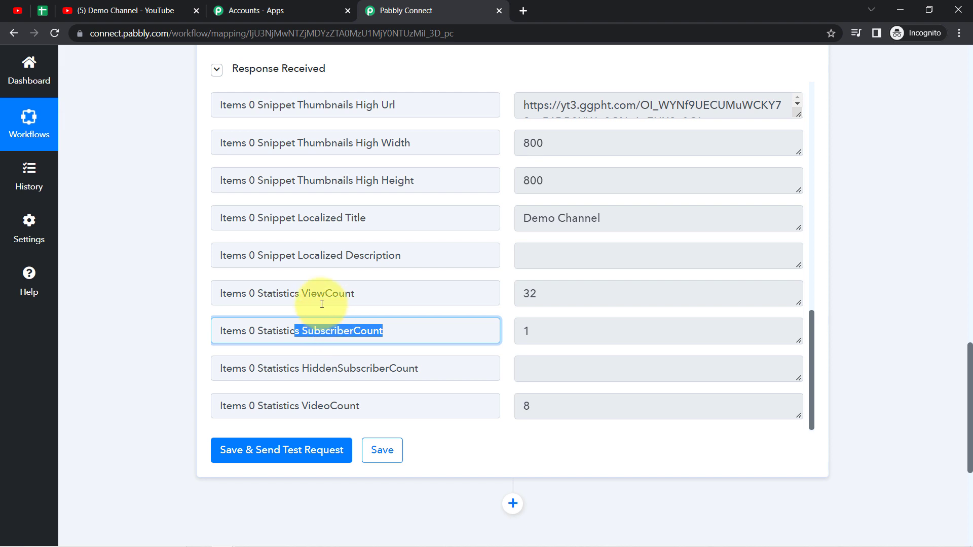
left_click_drag(322, 304, 377, 311)
left_click_drag(326, 337, 371, 338)
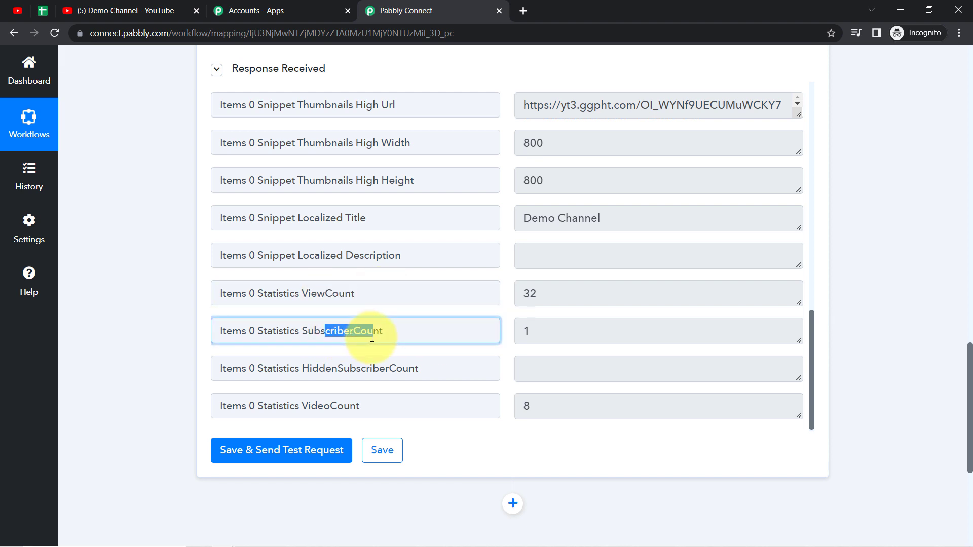
double_click(542, 293)
double_click(527, 331)
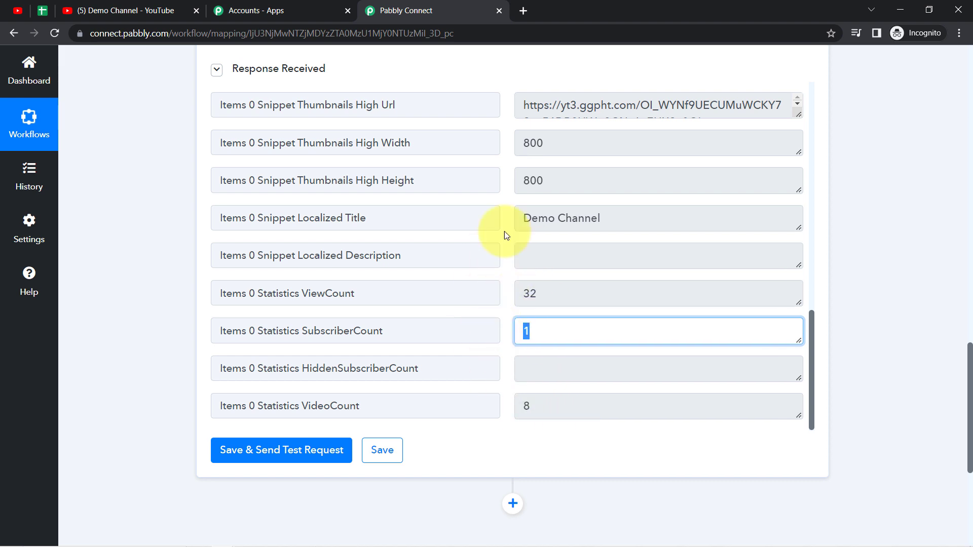
left_click(541, 288)
left_click(541, 330)
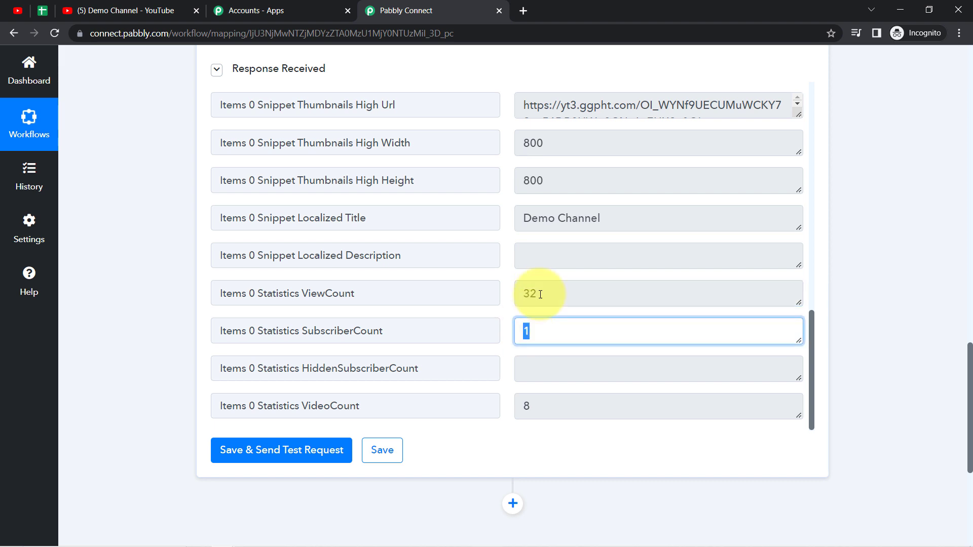
left_click(519, 289)
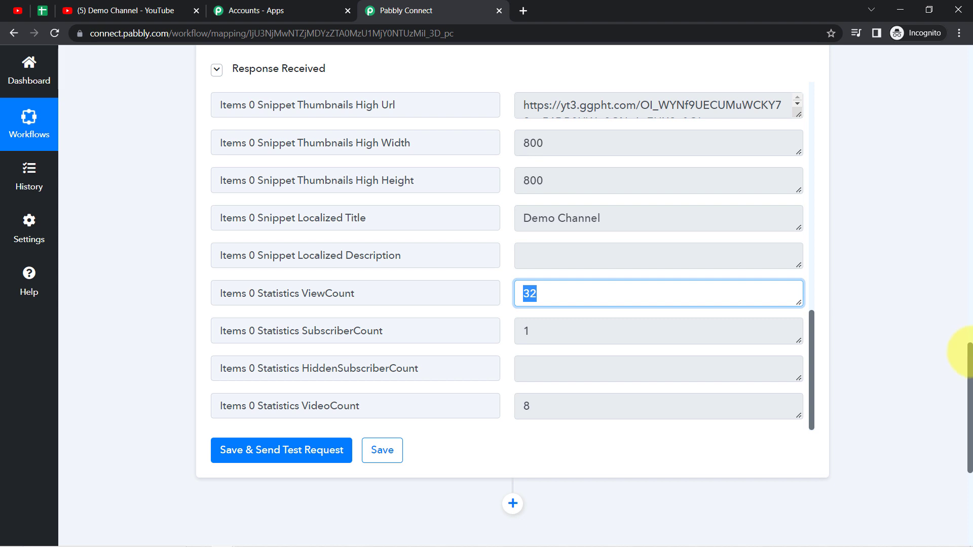
Add a Google Sheets action after the YouTube step with Add New Row as its action event
left_click_drag(968, 352, 970, 440)
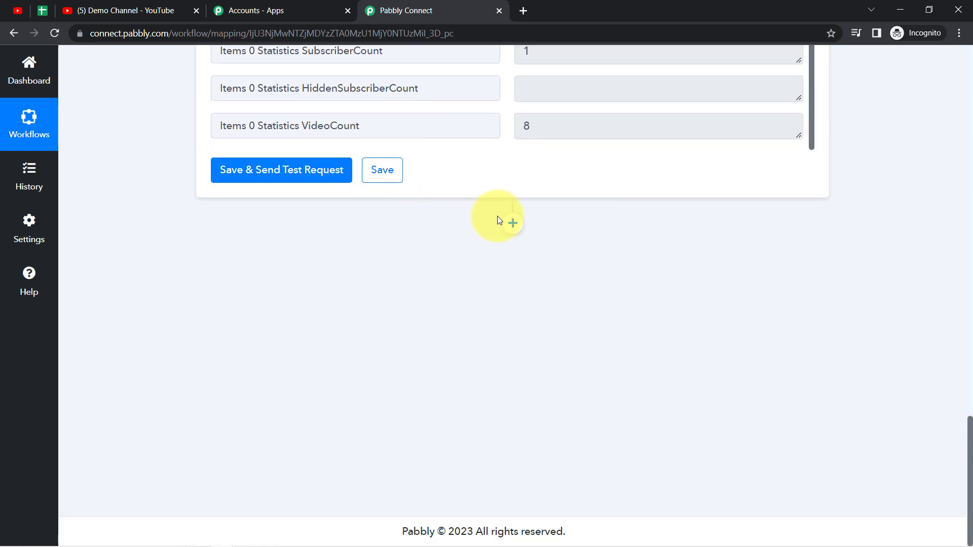
left_click(512, 223)
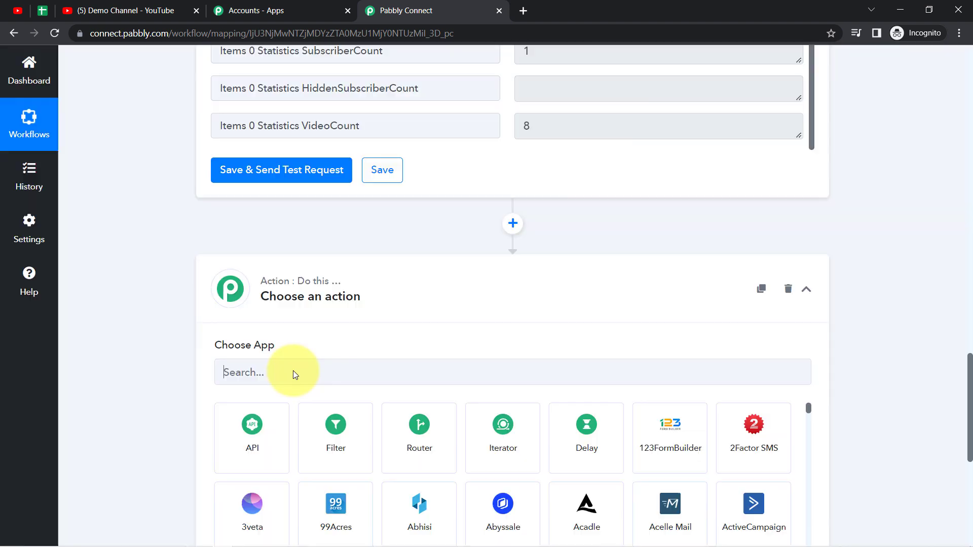
left_click(293, 374)
type("google")
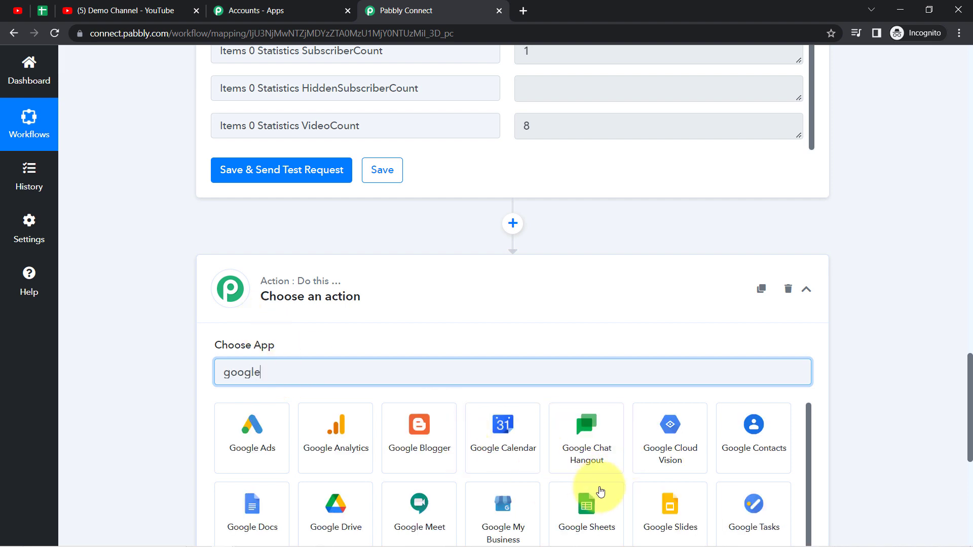
left_click(588, 507)
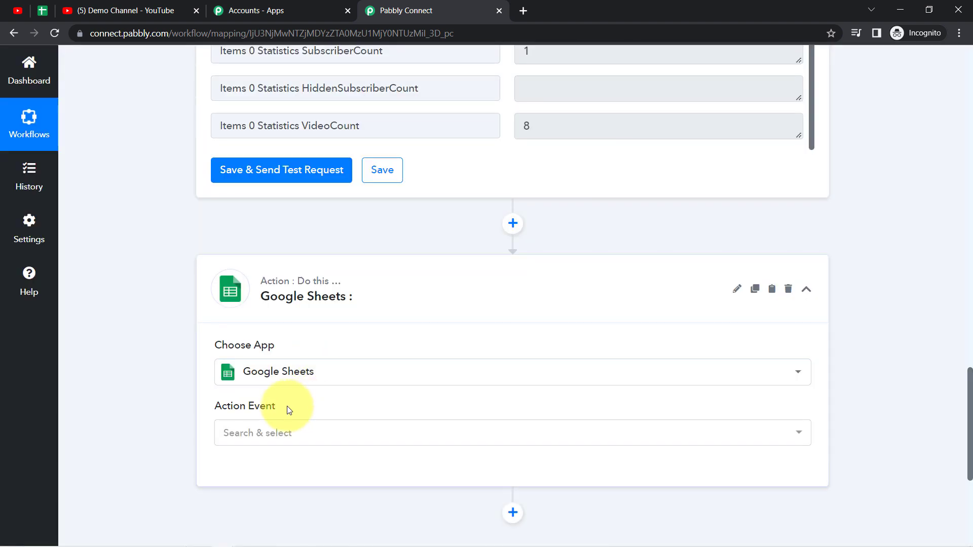
left_click(243, 436)
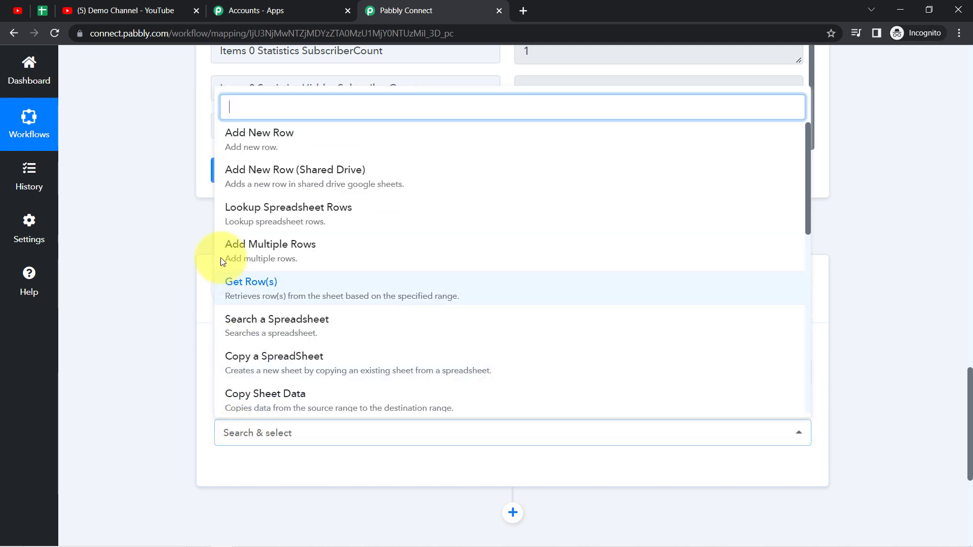
left_click(251, 137)
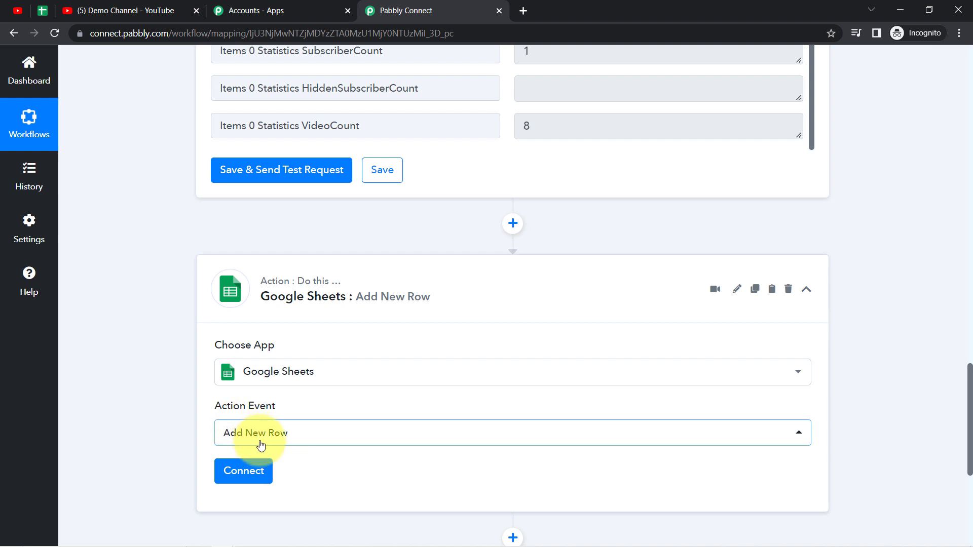
Connect the Google Sheets action through a new connection, signing in with the Google account and granting access to Pabbly Connect Sheets
left_click(235, 474)
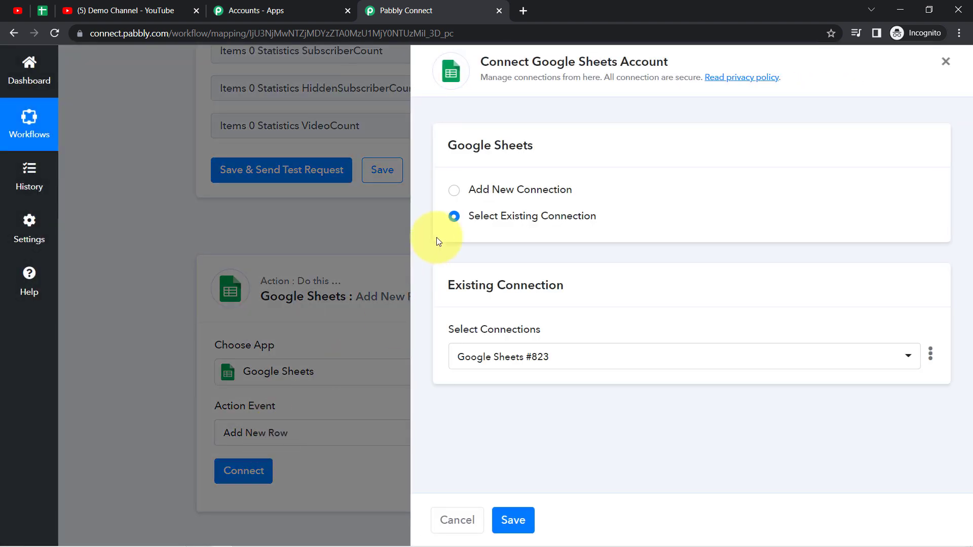
left_click(519, 192)
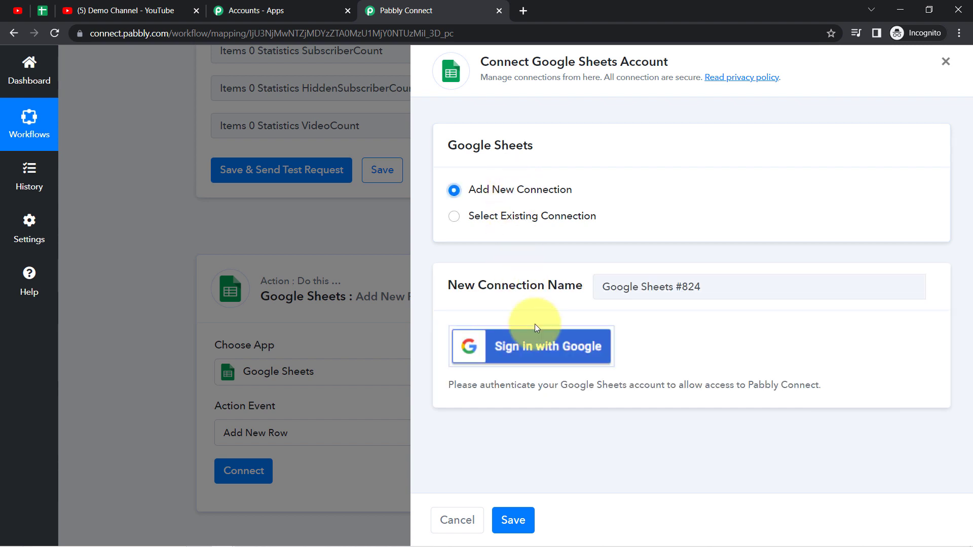
left_click(535, 357)
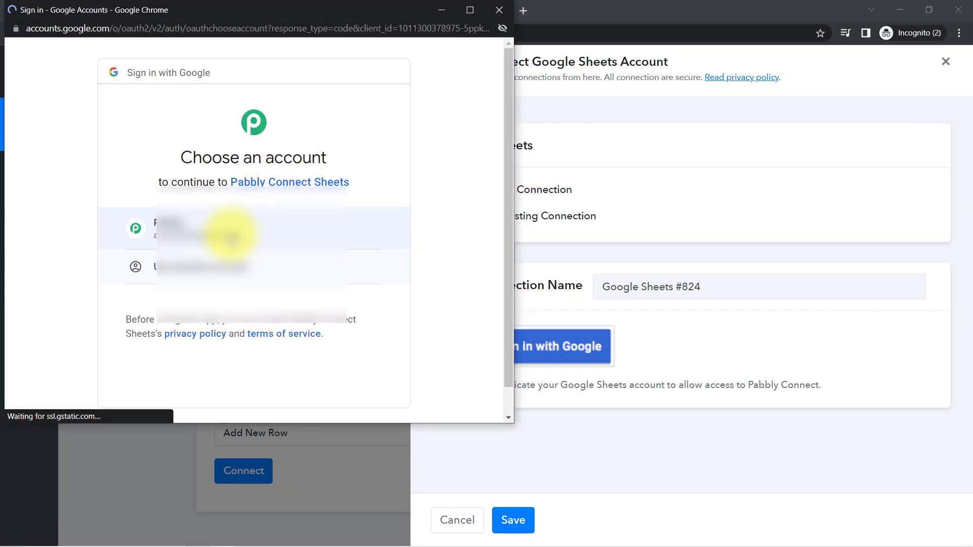
left_click(200, 233)
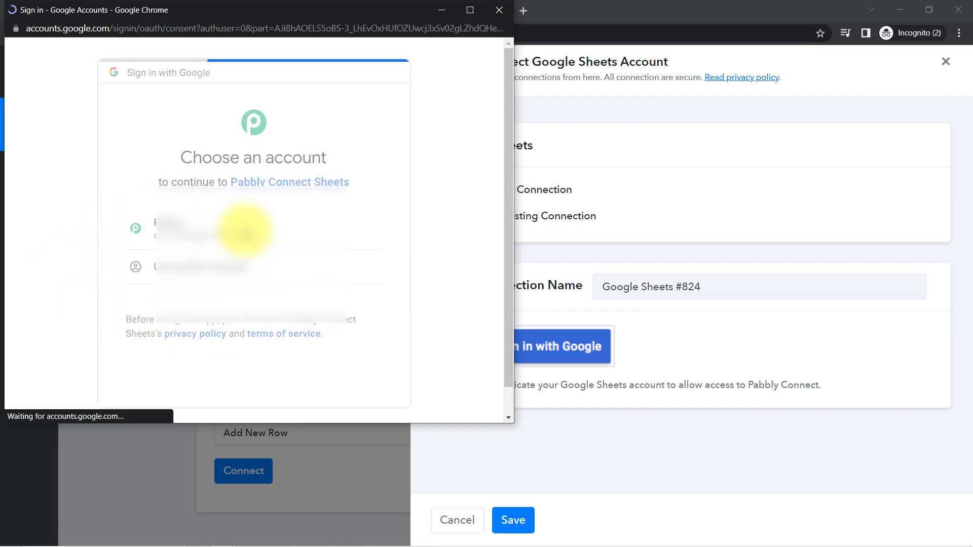
scroll(507, 254, "down", 3)
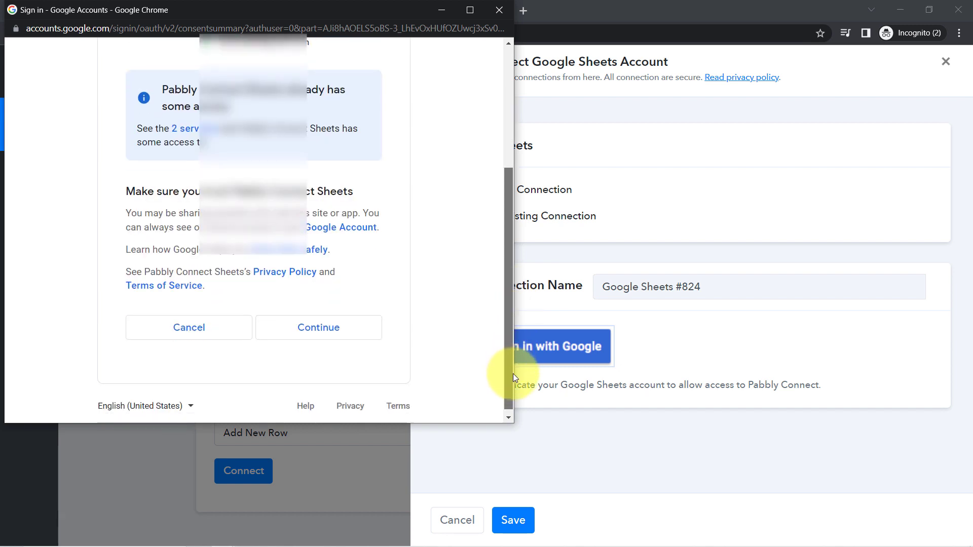
left_click(321, 333)
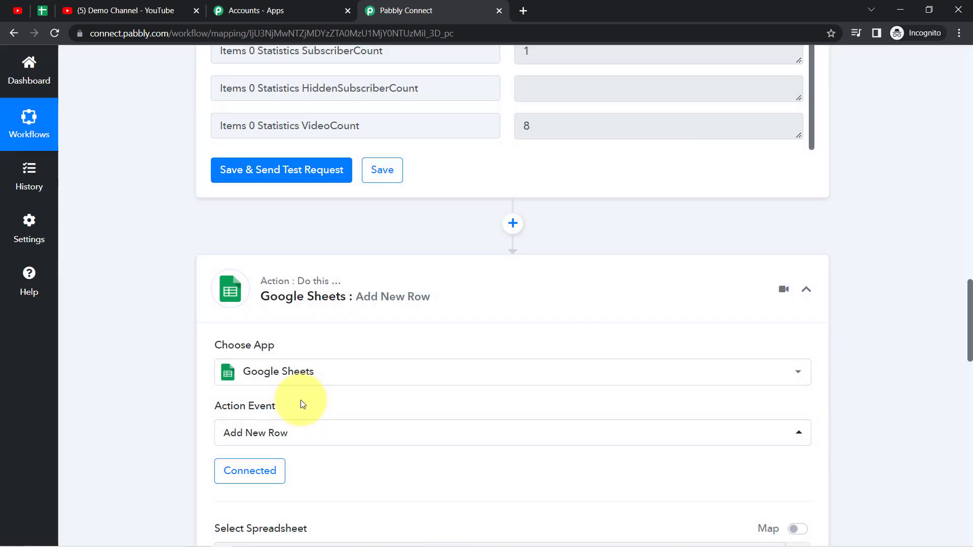
Copy the spreadsheet's title from Google Sheets and use it in Pabbly Connect to select YouTube Channel Analytics (Views & Subscribers) as the spreadsheet
left_click_drag(967, 293, 967, 354)
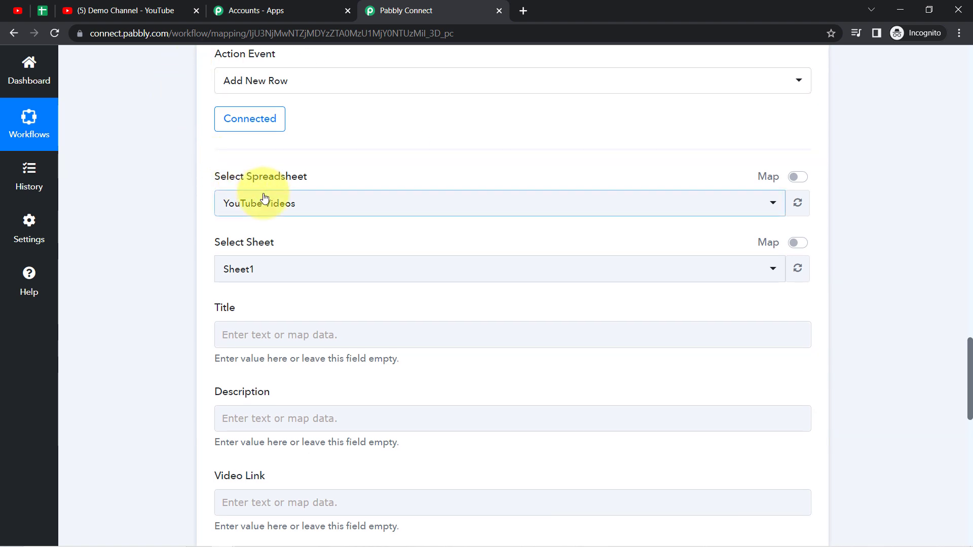
left_click(228, 203)
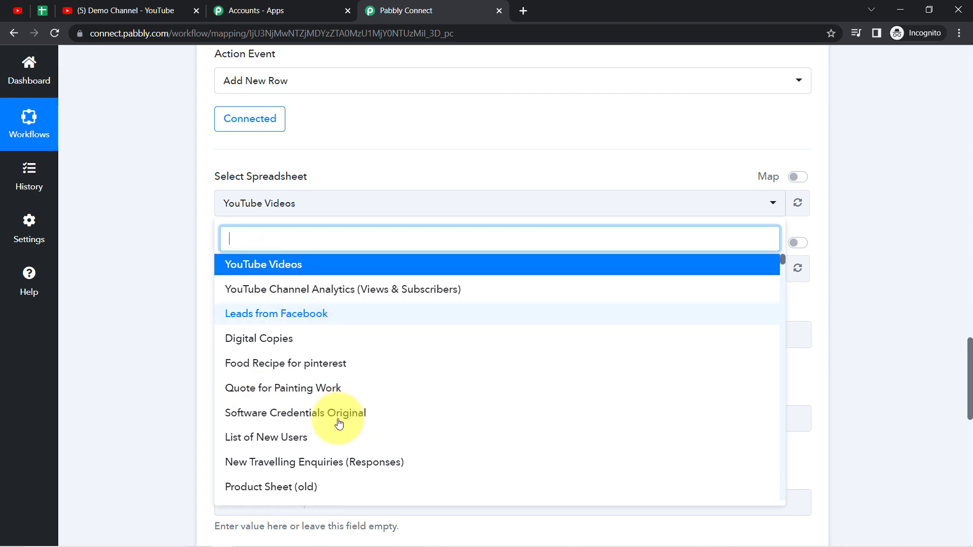
left_click(43, 10)
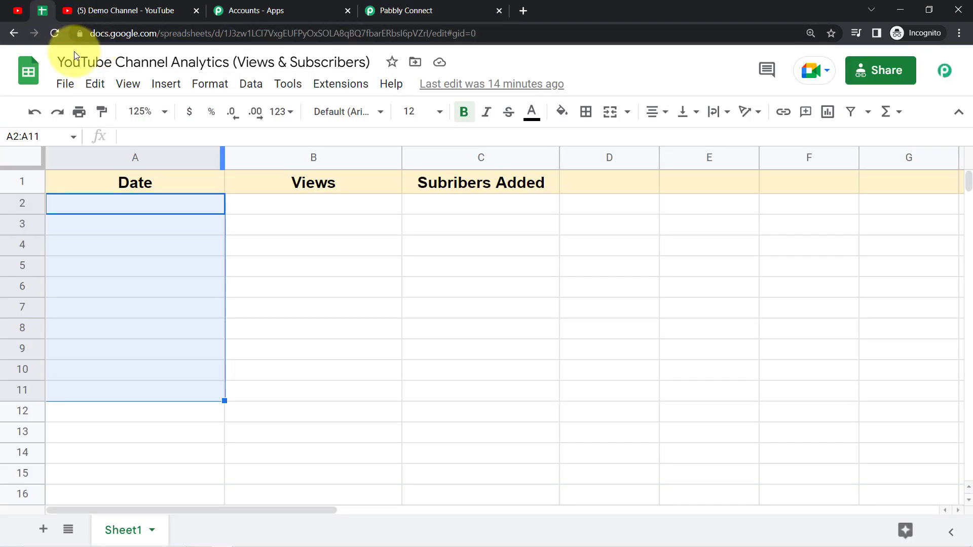
left_click(74, 58)
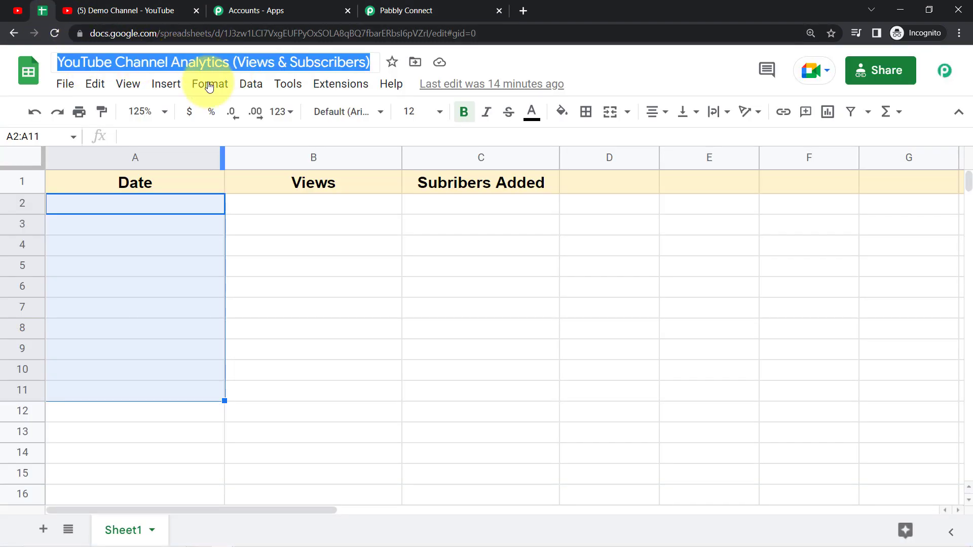
left_click(87, 58)
left_click_drag(59, 62, 350, 65)
key("ctrl+c")
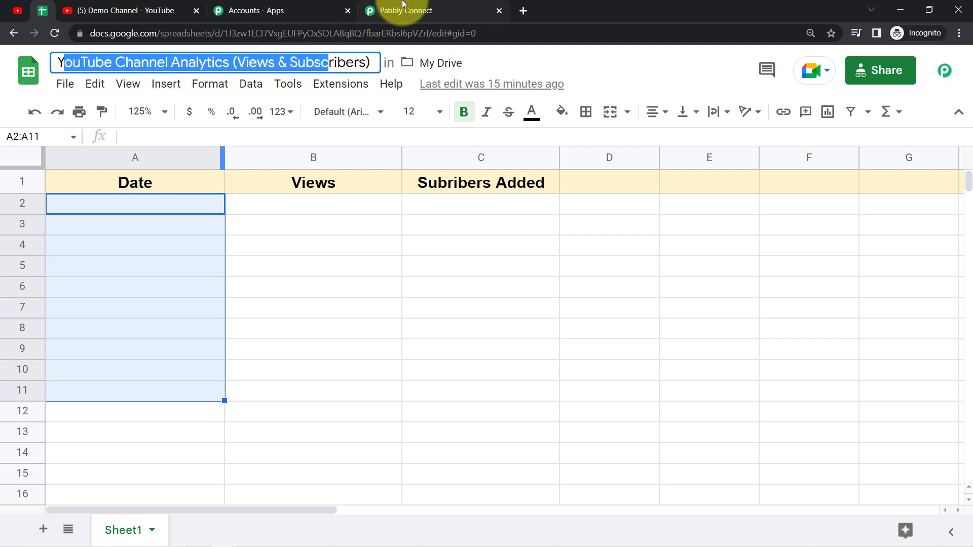
left_click(405, 10)
key("ctrl+v")
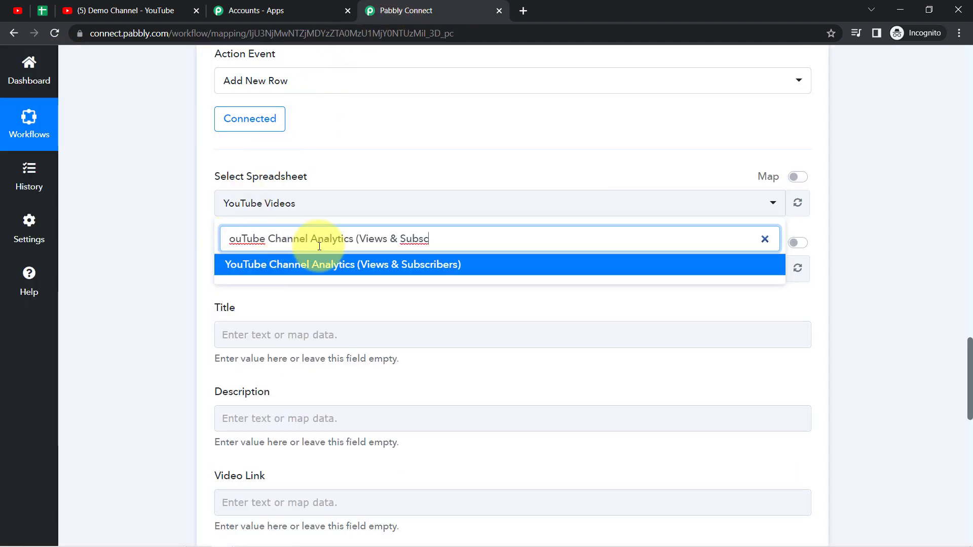
left_click(286, 271)
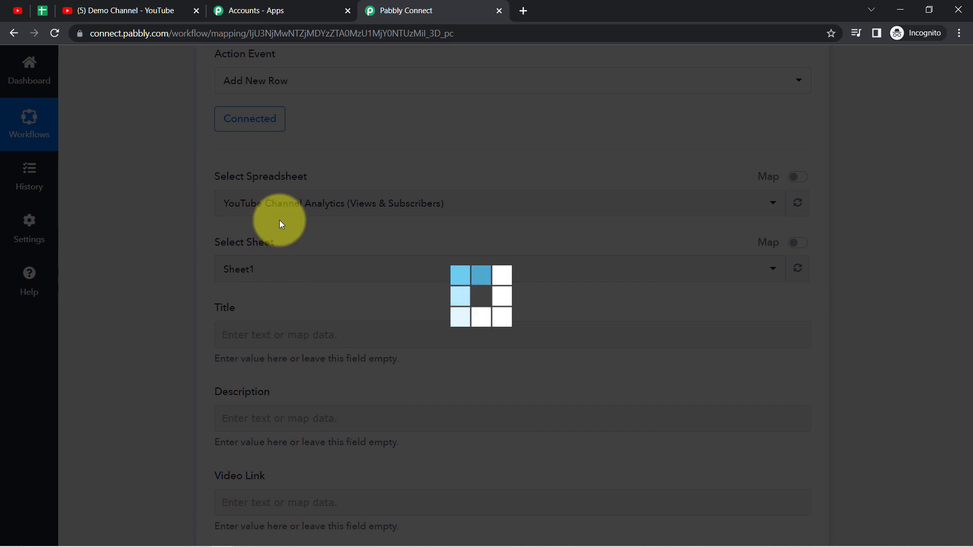
Compare the sheet's Date, Views and Subribers Added columns with the Google Sheets action's fields and the YouTube step's received response
left_click(48, 17)
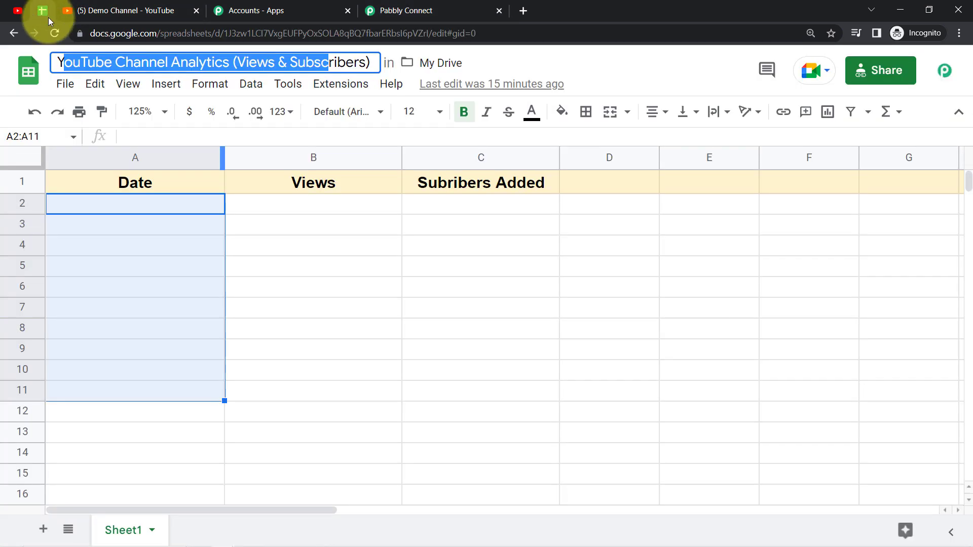
left_click(166, 266)
left_click(129, 158)
left_click(281, 161)
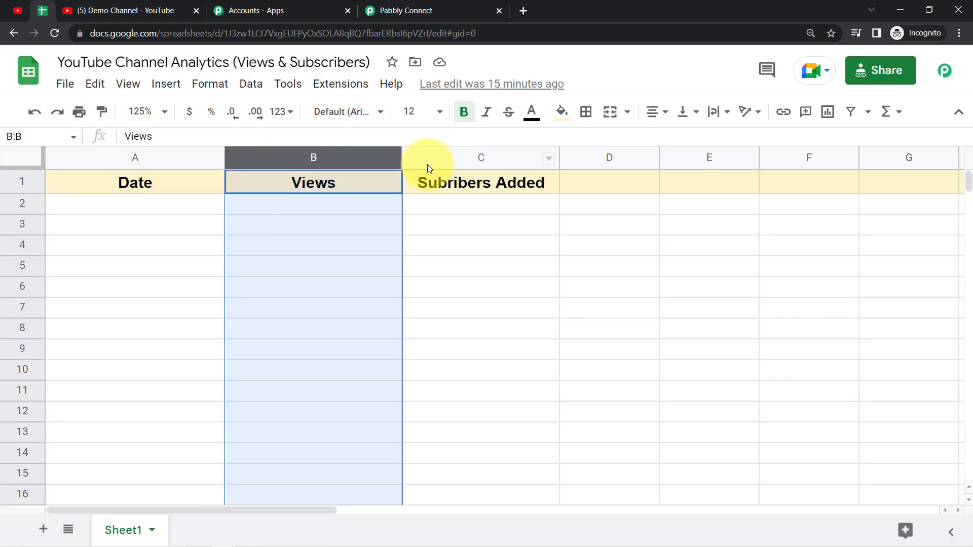
left_click(428, 164)
left_click(403, 10)
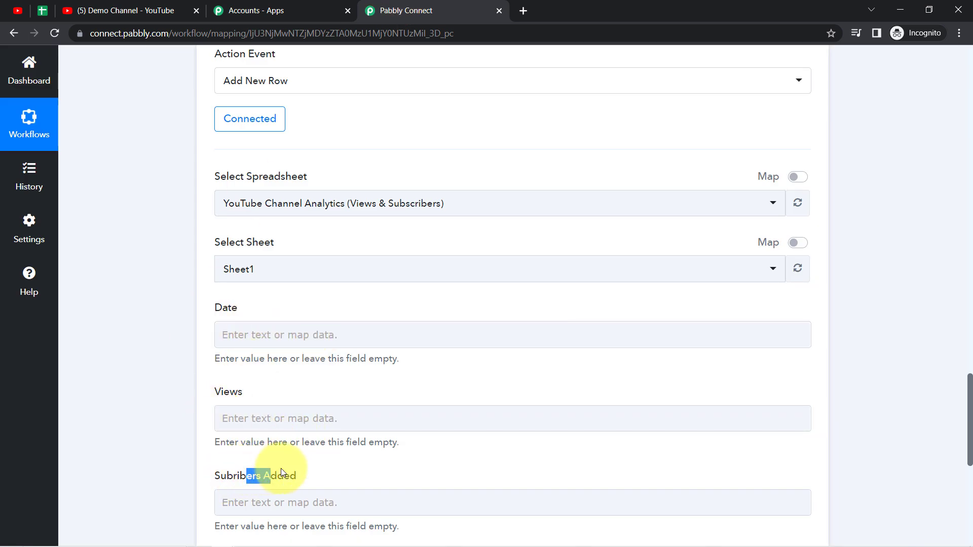
left_click_drag(970, 393, 970, 426)
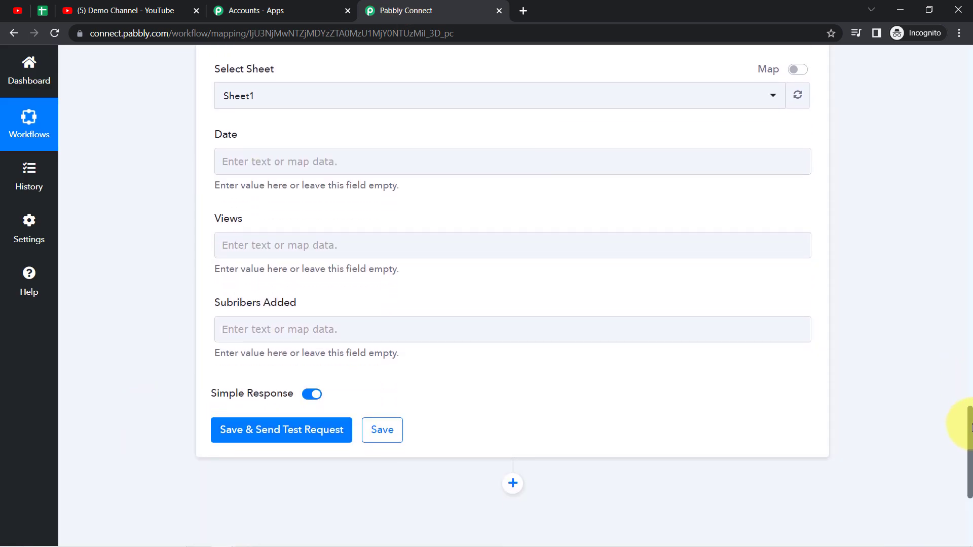
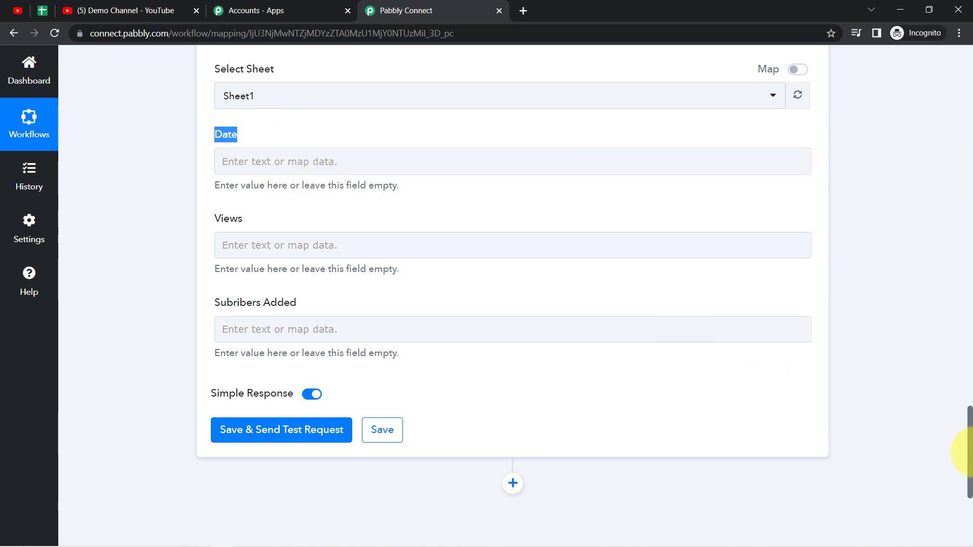
left_click_drag(971, 458, 816, 286)
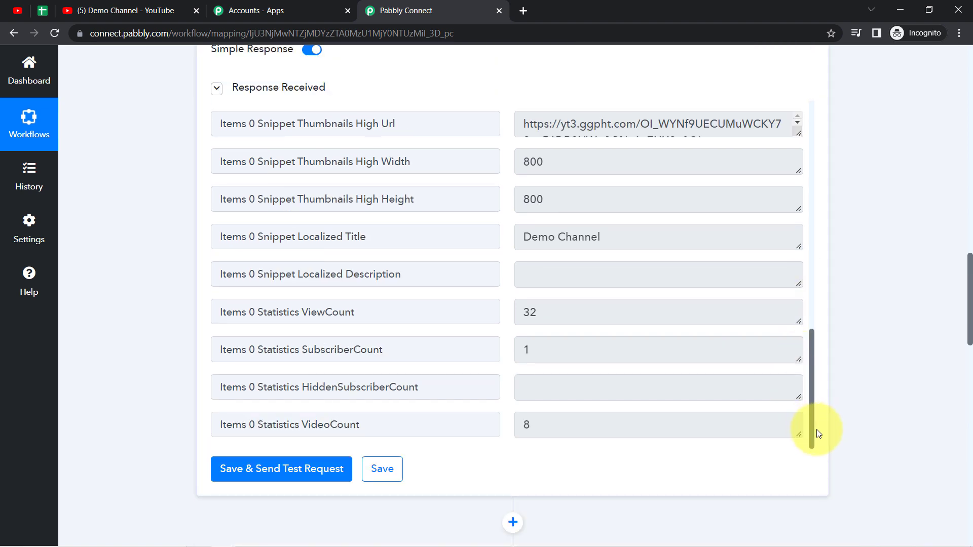
left_click_drag(813, 430, 814, 455)
Insert a Date/Time Formatter by Pabbly action between the YouTube and Google Sheets steps, with Current Date as its action event
left_click_drag(969, 303, 968, 369)
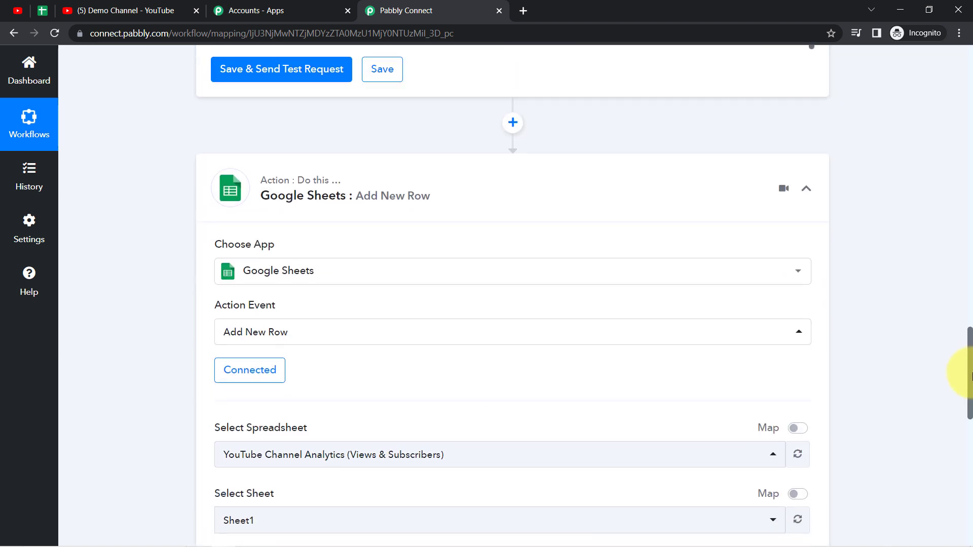
left_click(512, 122)
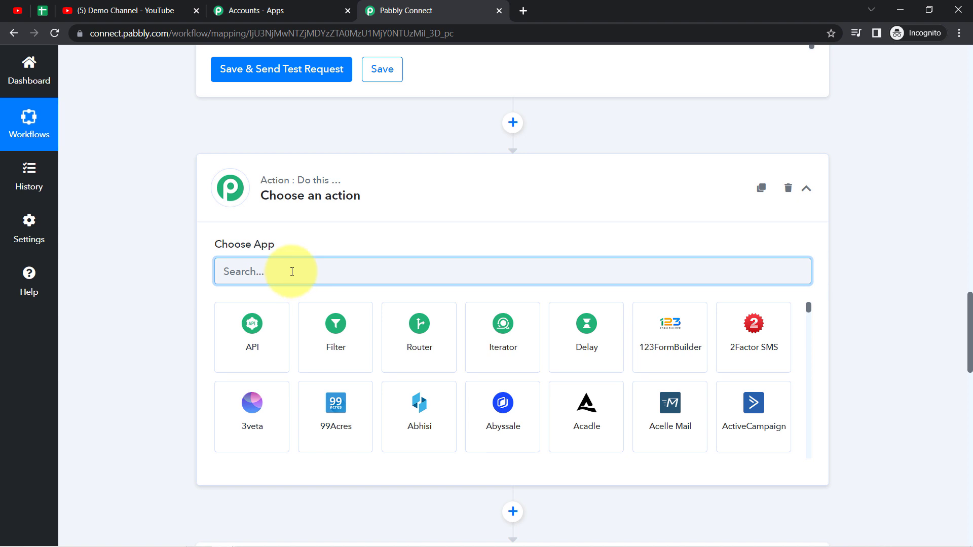
type("date")
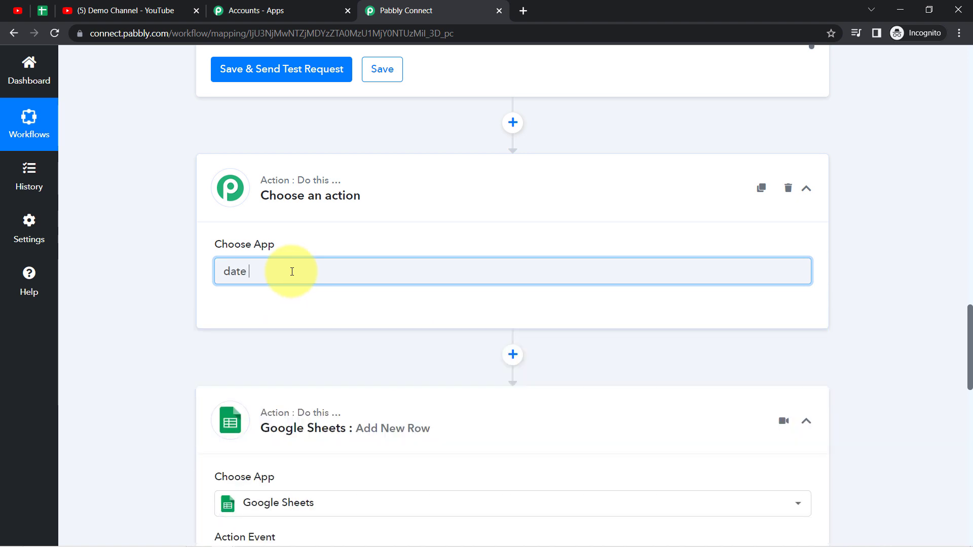
left_click(250, 347)
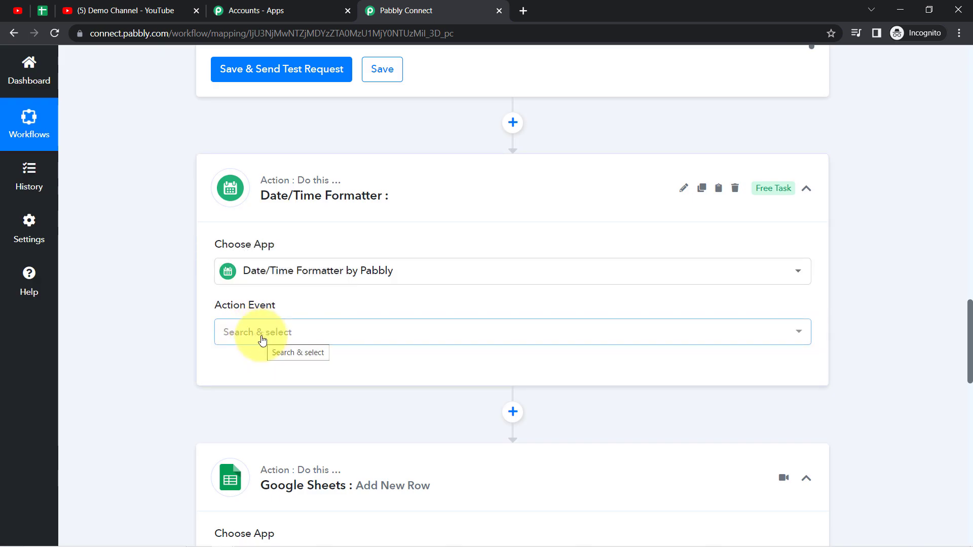
left_click(262, 340)
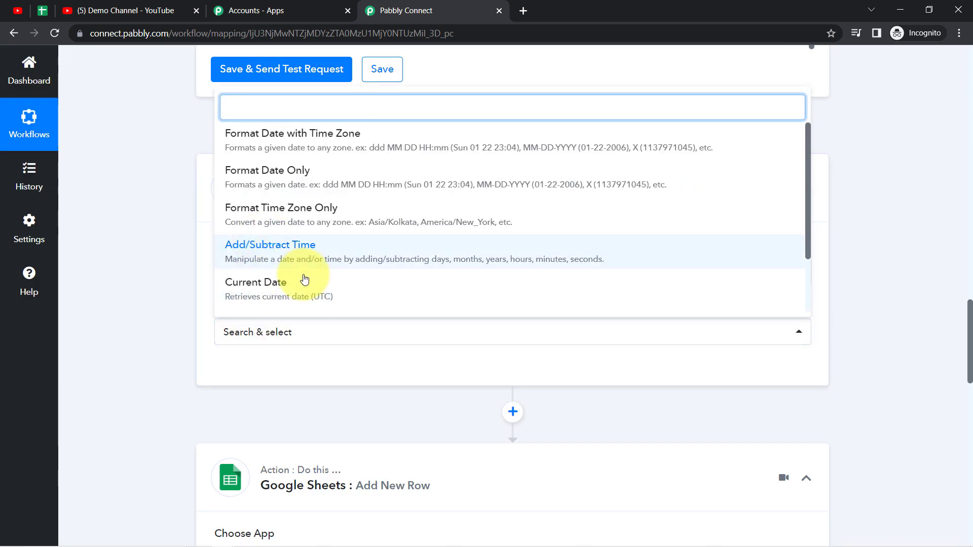
left_click(253, 297)
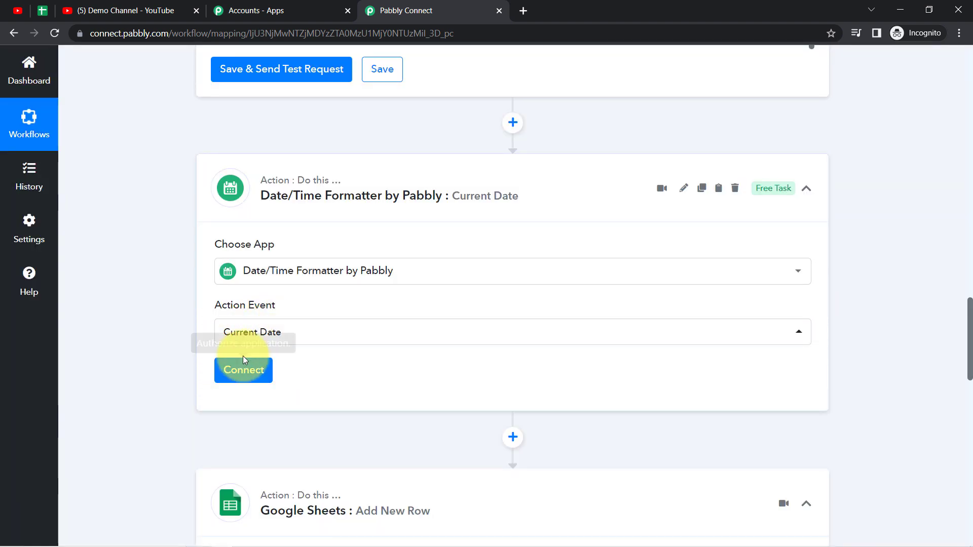
Connect the Date/Time Formatter action and set its Basic Format to DD-MM-YYYY
left_click(238, 376)
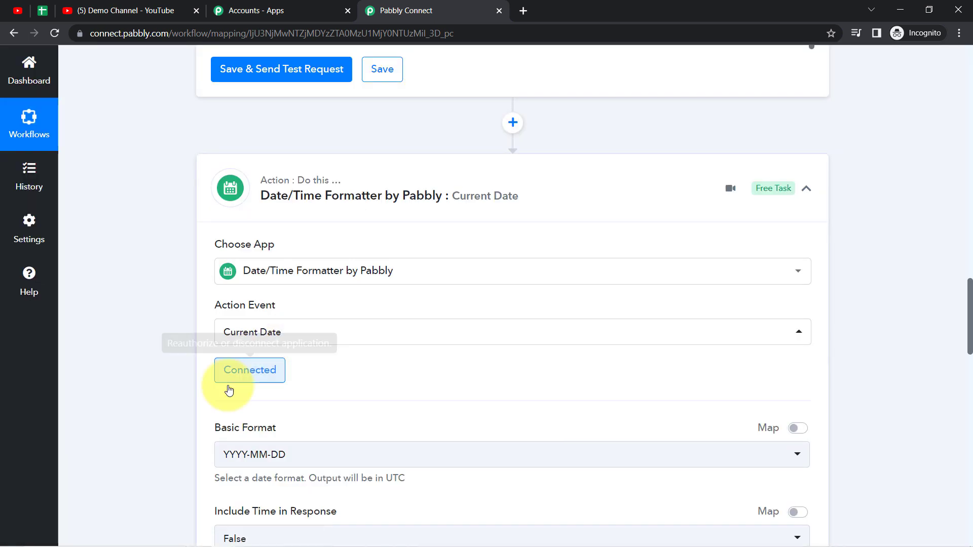
scroll(970, 334, "down", 2)
scroll(971, 334, "down", 2)
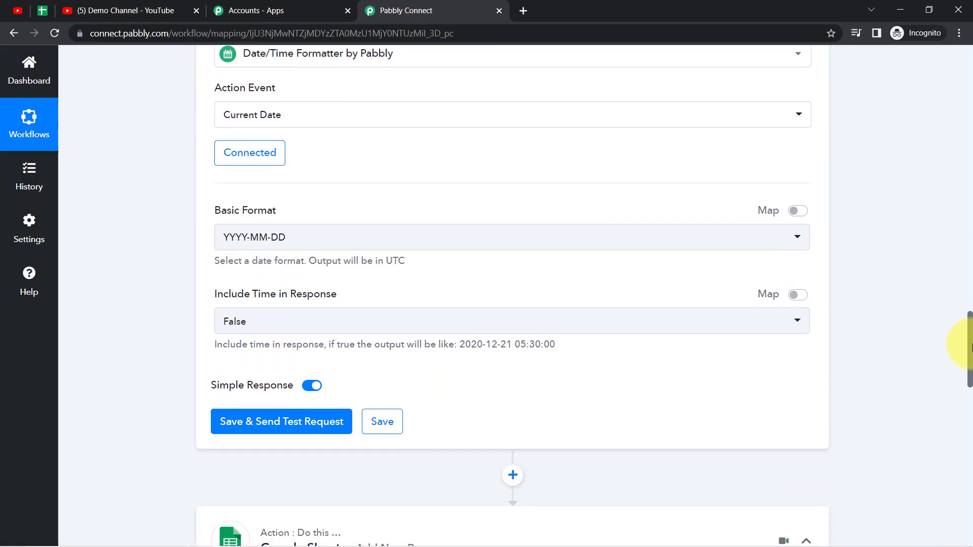
left_click(259, 245)
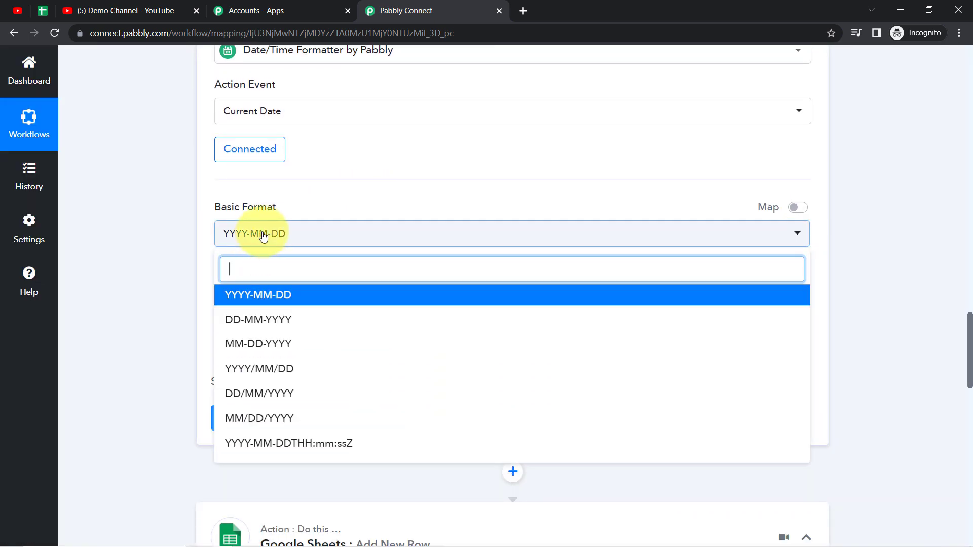
left_click(247, 320)
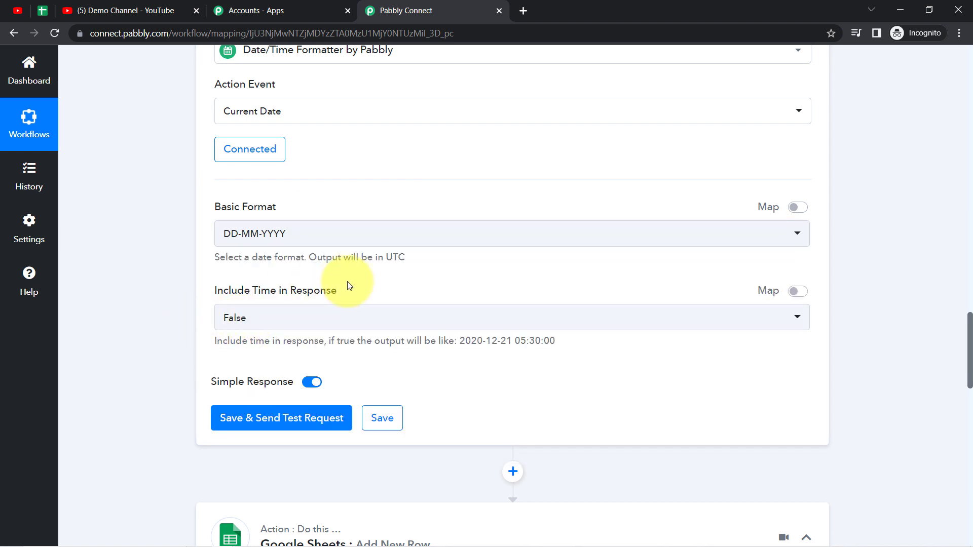
Save the Date/Time Formatter action with a test request and check the date in its received response
left_click(257, 422)
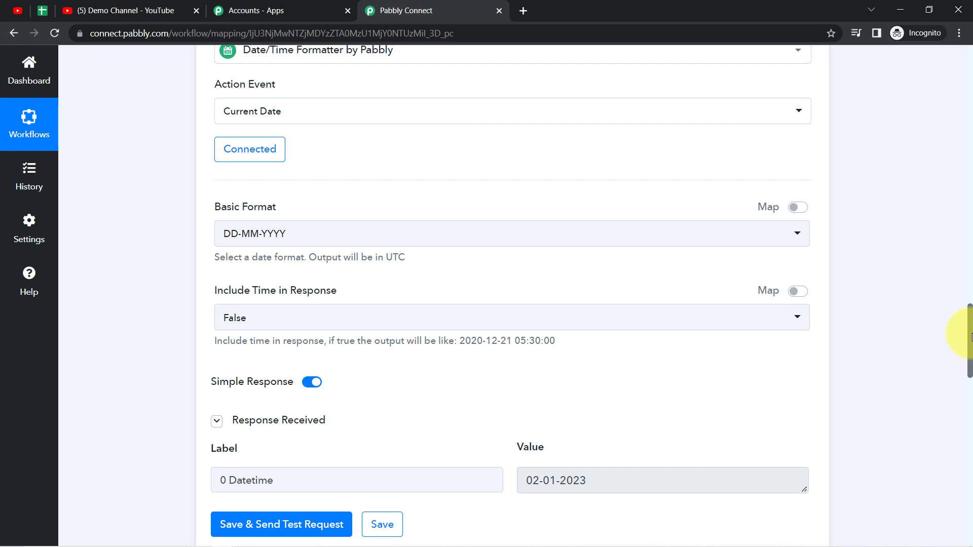
left_click_drag(970, 334, 963, 358)
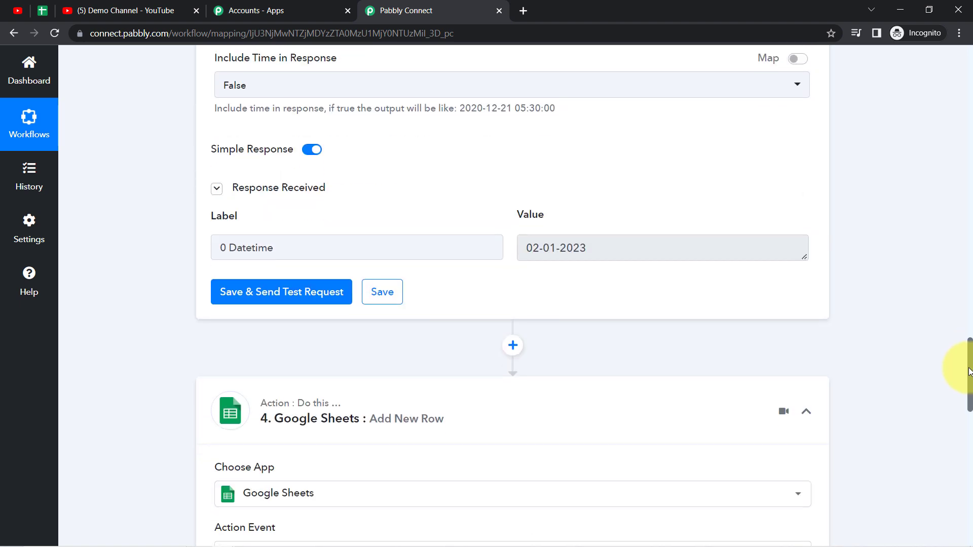
left_click_drag(533, 248, 588, 253)
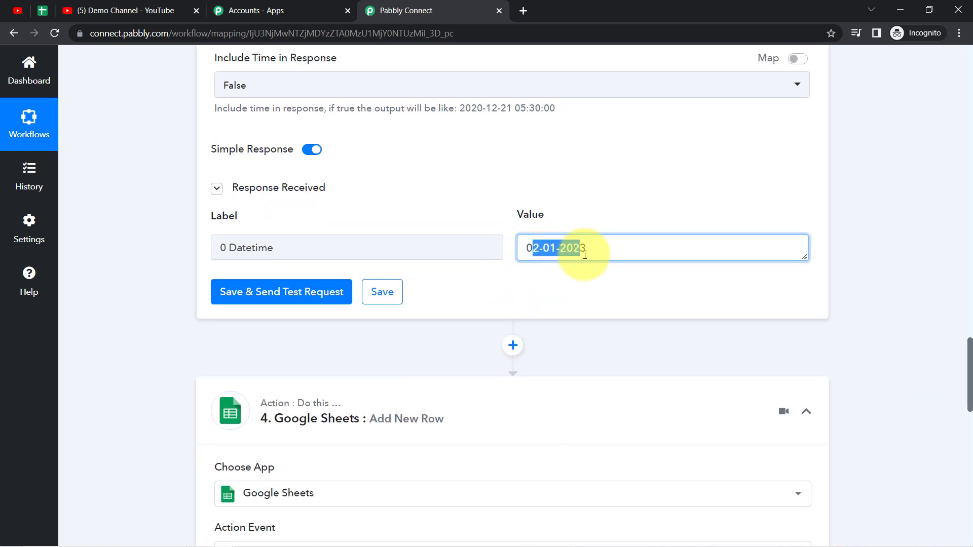
left_click(136, 348)
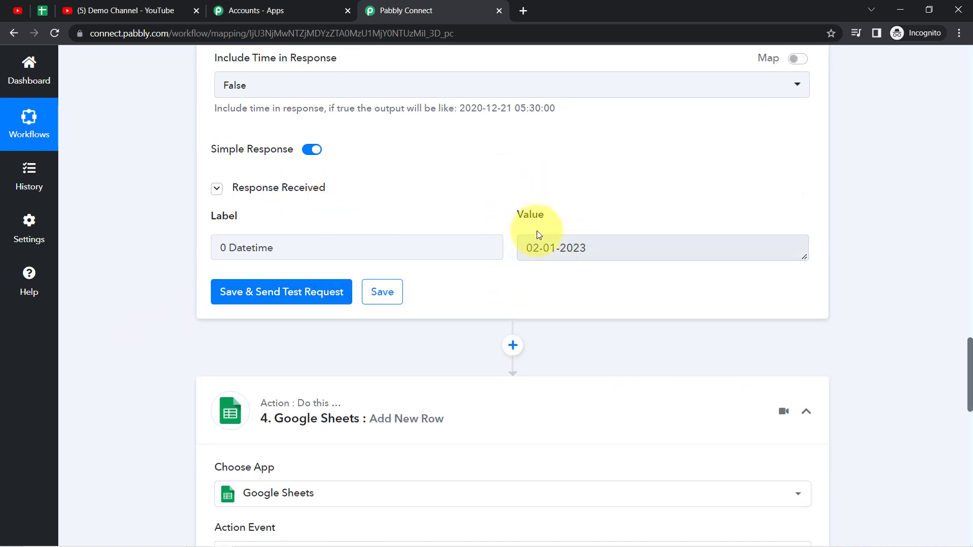
Save the Google Sheets Add New Row action with its Date, Views and Subribers Added fields still empty
left_click_drag(970, 374, 968, 456)
left_click(284, 202)
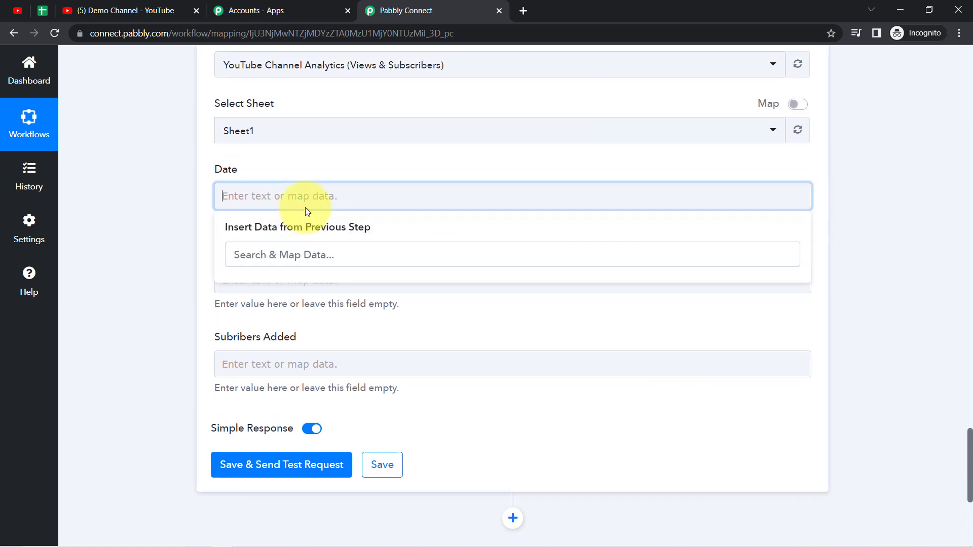
left_click(205, 215)
left_click(383, 465)
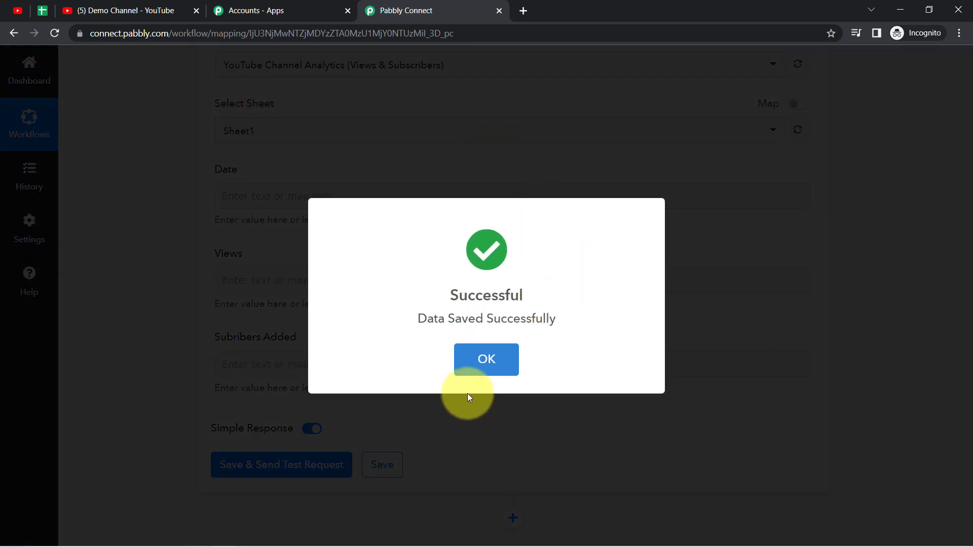
left_click(465, 360)
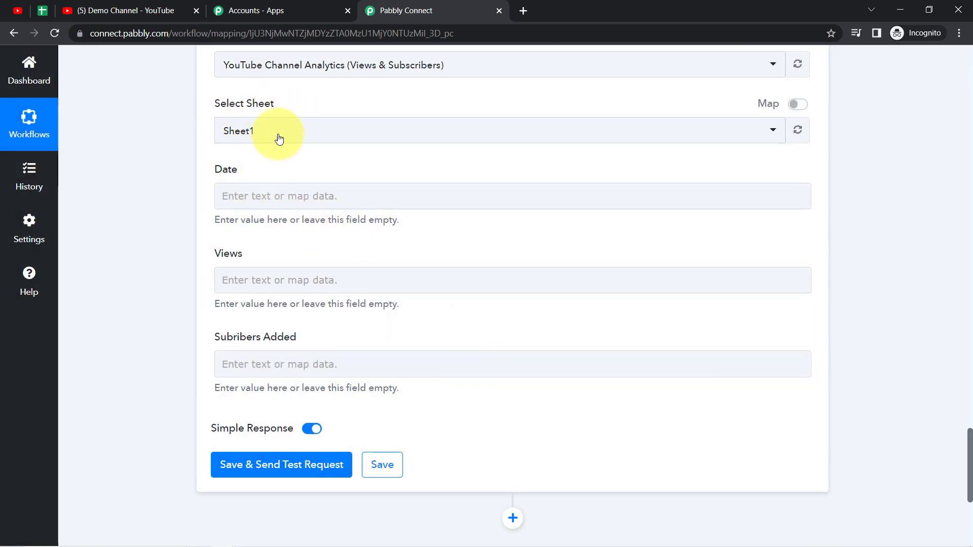
Map the Google Sheets action's Date field to the Datetime value from the Date/Time Formatter step
left_click(240, 195)
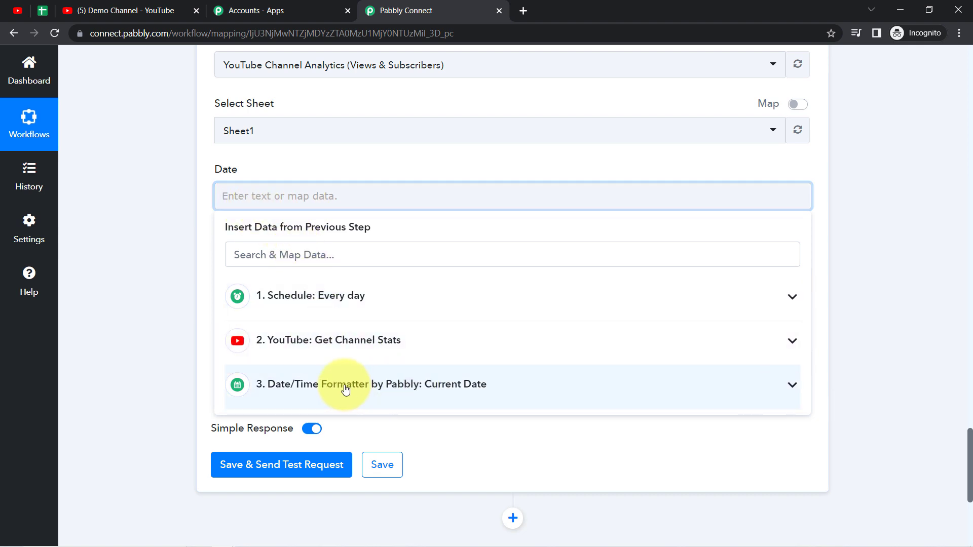
left_click(397, 387)
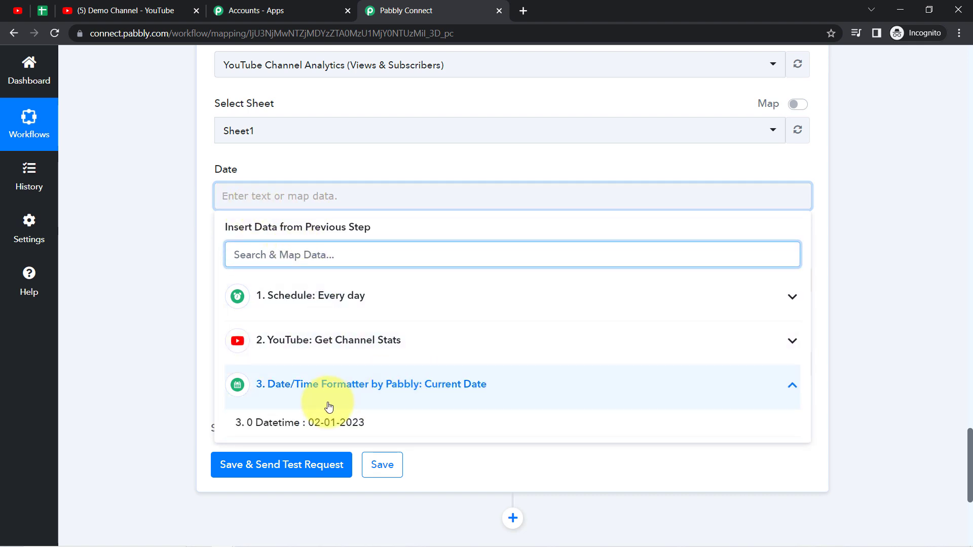
left_click(307, 429)
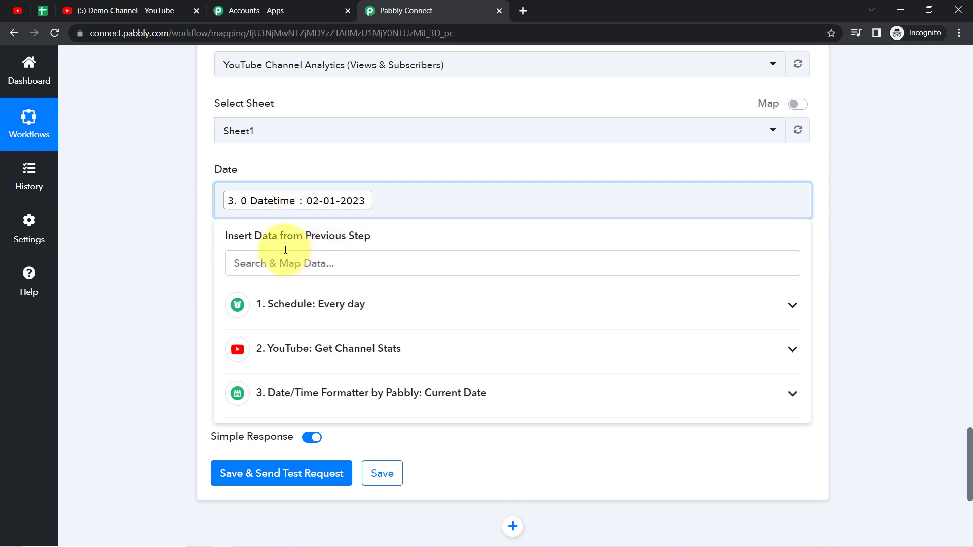
left_click(171, 263)
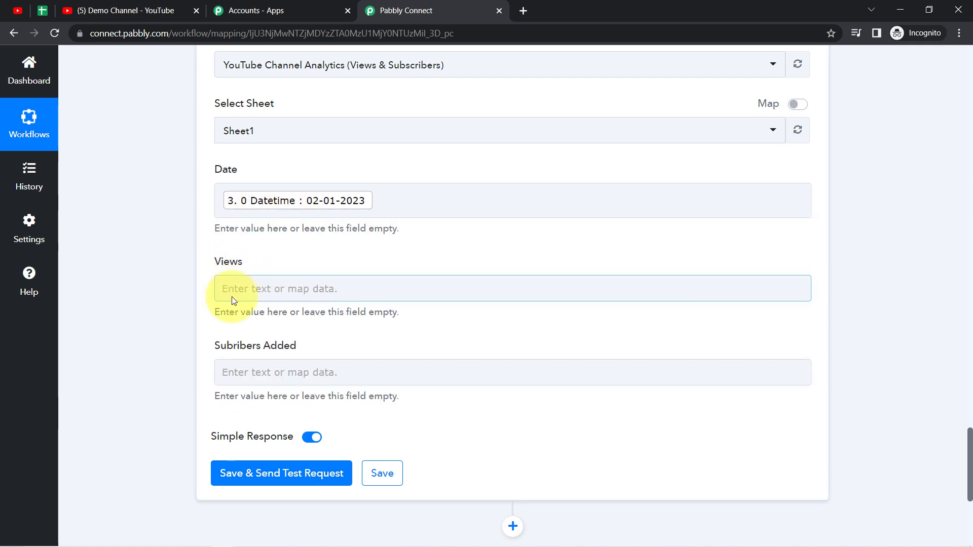
Map the Views field to Items 0 Statistics ViewCount from the YouTube Get Channel Stats step
left_click(232, 298)
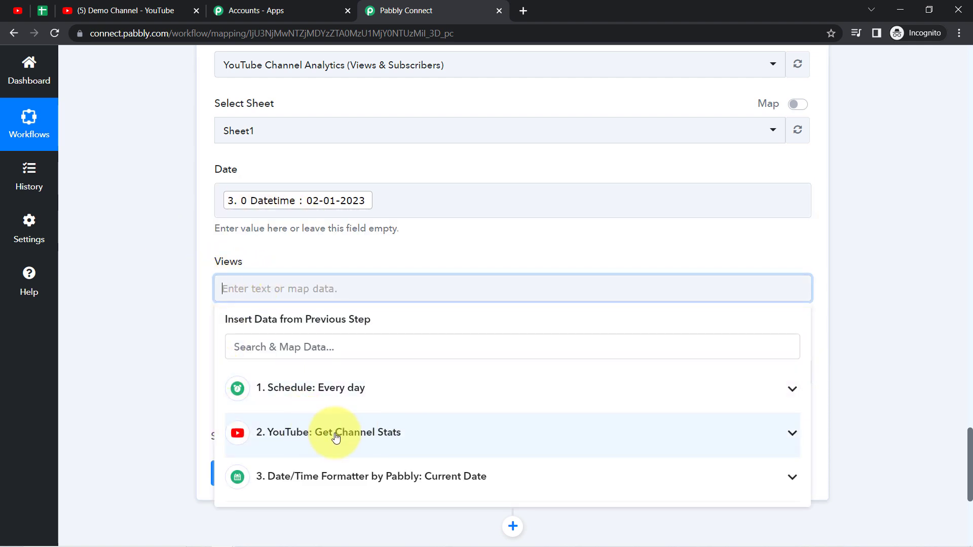
left_click(312, 434)
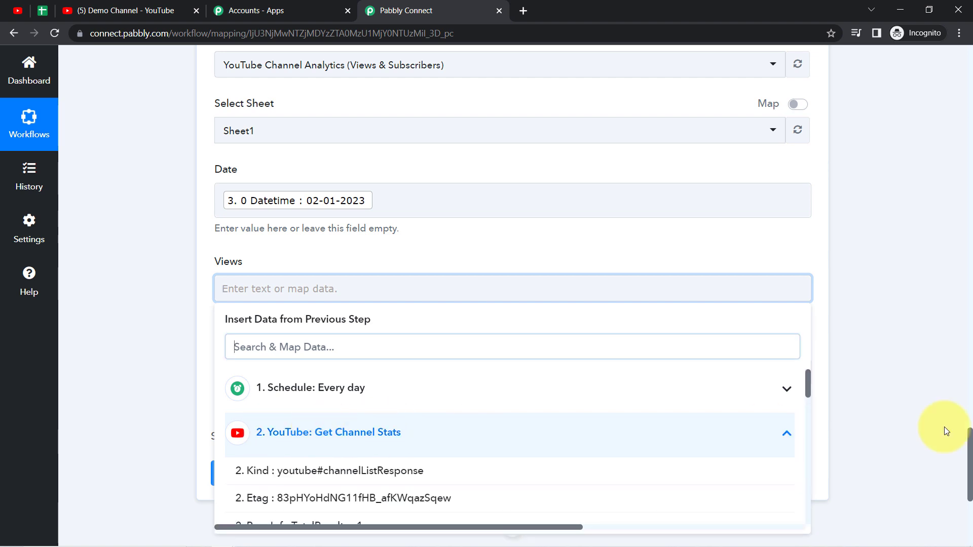
left_click_drag(971, 441, 970, 492)
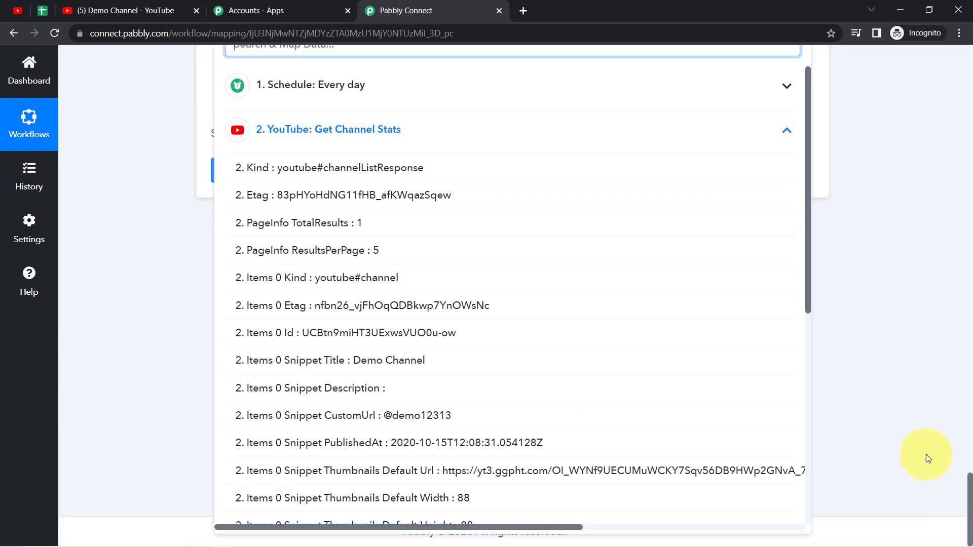
left_click_drag(806, 259, 808, 424)
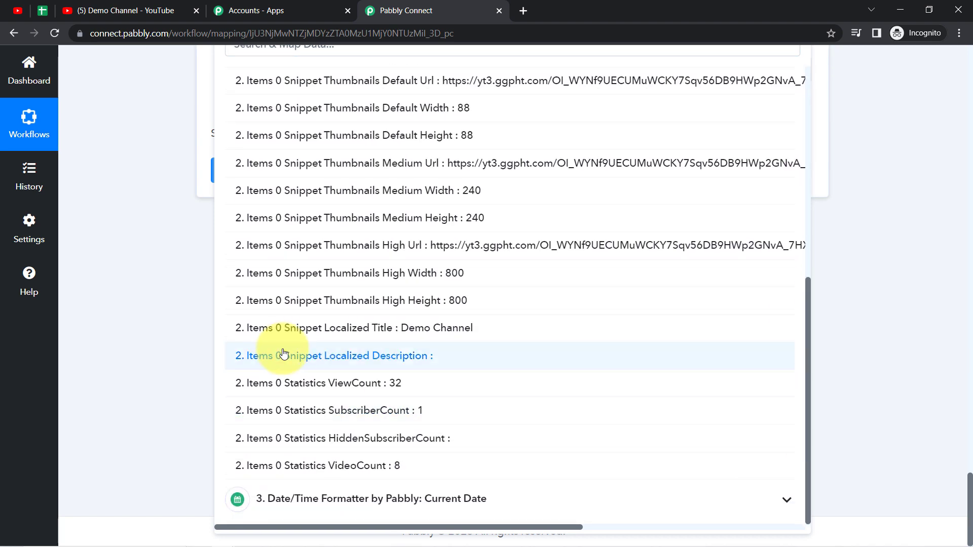
left_click(373, 394)
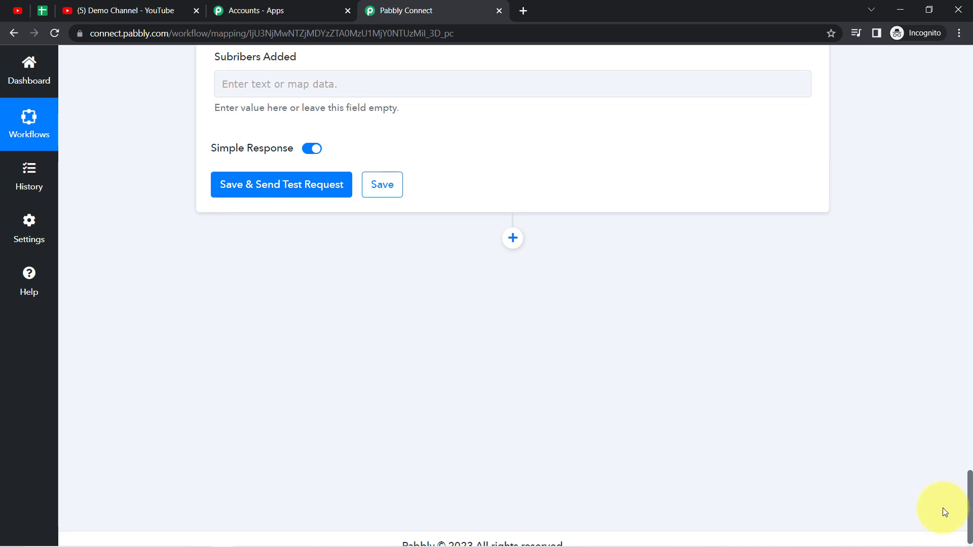
scroll(970, 512, "up", 3)
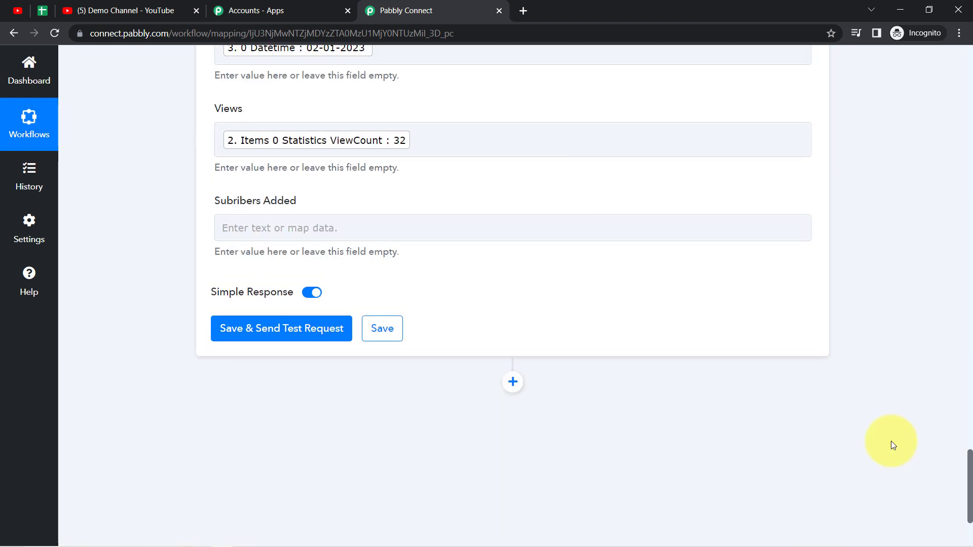
Search the previous steps' data for "subs" and map Subribers Added to Items 0 Statistics SubscriberCount
left_click(316, 226)
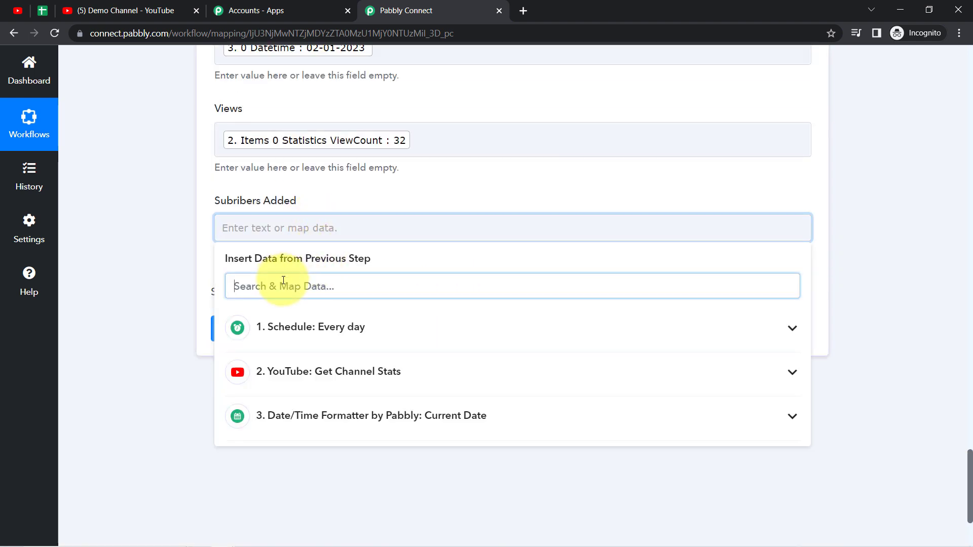
type("subc")
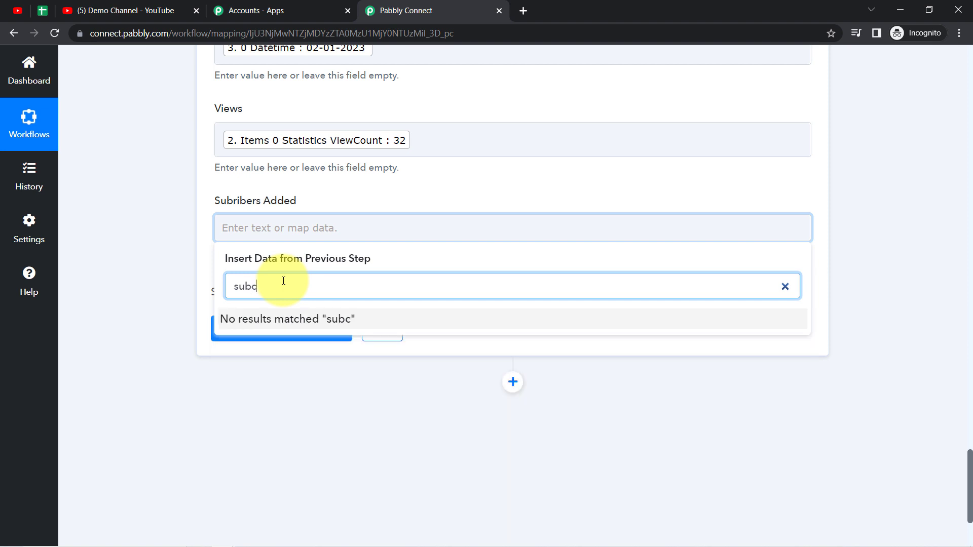
key("BackSpace")
key("BackSpace")
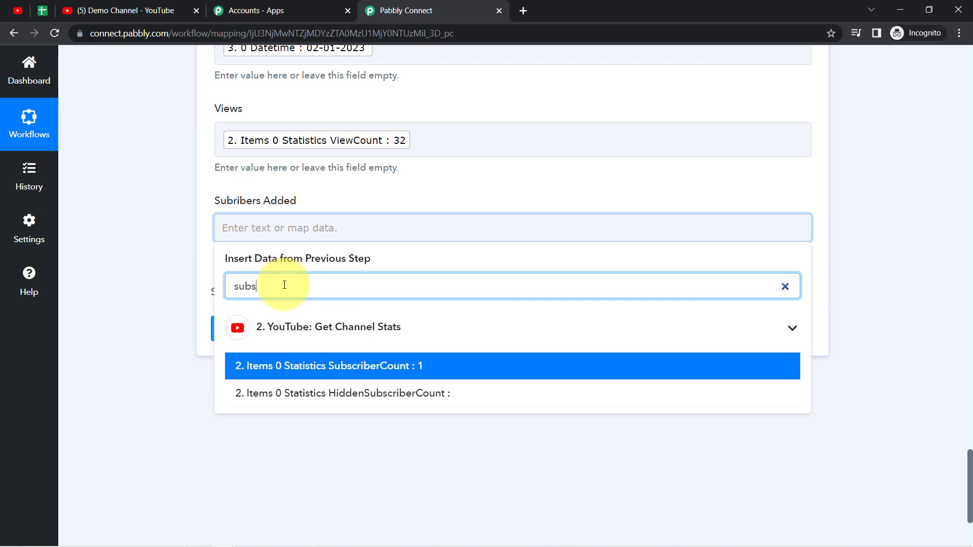
left_click(358, 375)
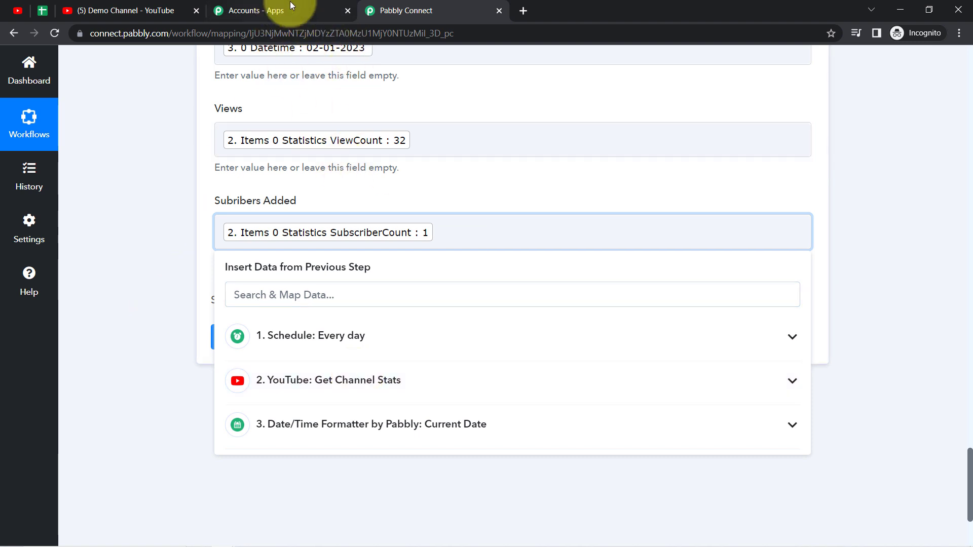
left_click(163, 241)
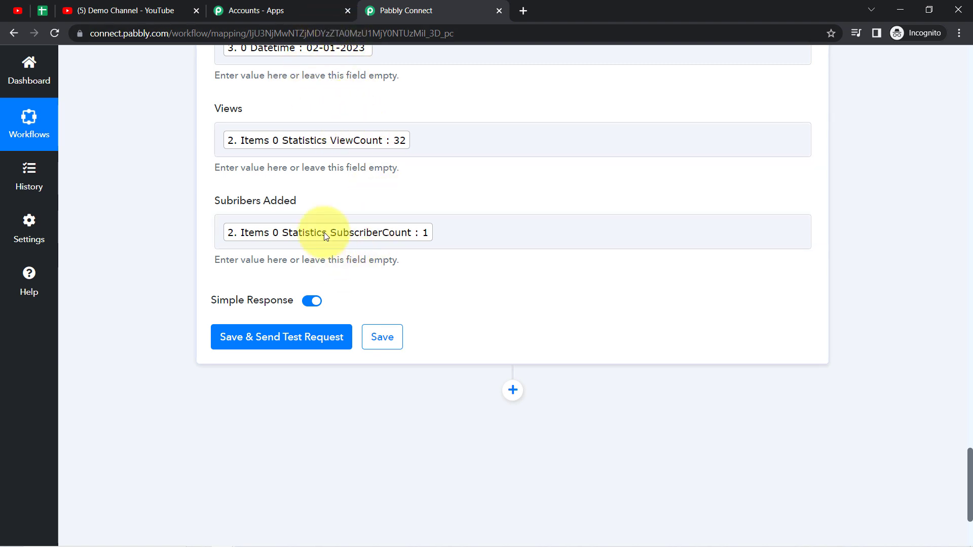
Save the Google Sheets action with a test request and switch to the Google Sheets spreadsheet to view the new row
left_click(243, 348)
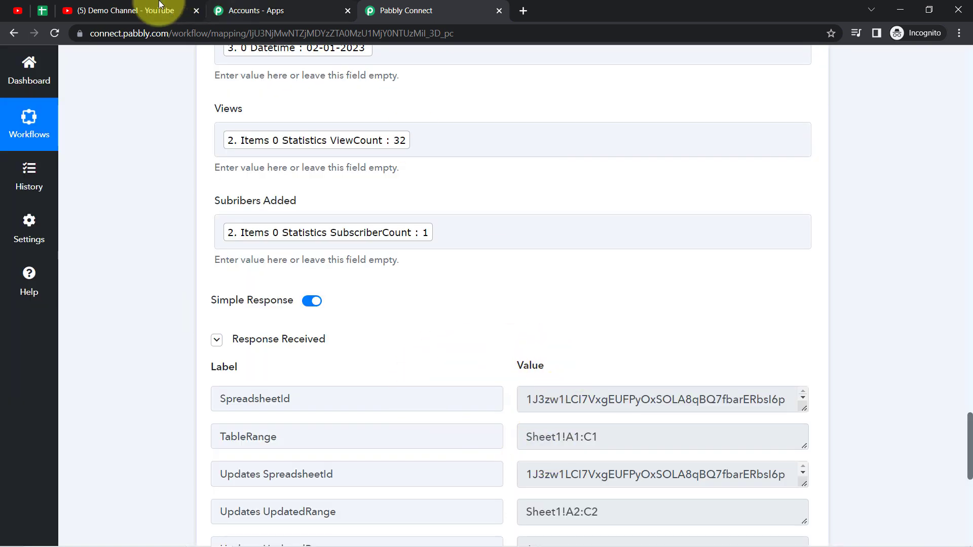
left_click(42, 10)
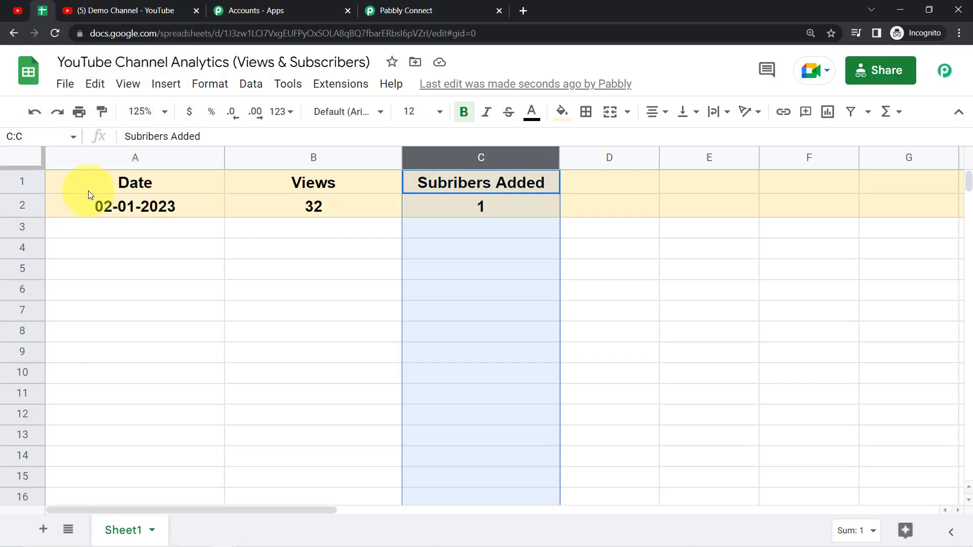
left_click(88, 330)
Reset the fill color of rows 2 to 9 in the spreadsheet
left_click_drag(26, 209, 60, 362)
left_click(556, 115)
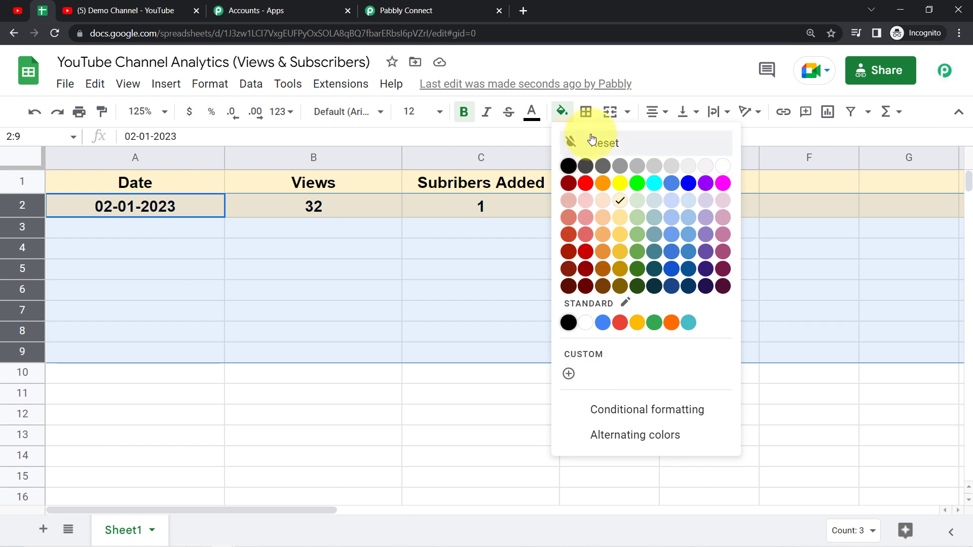
left_click(257, 378)
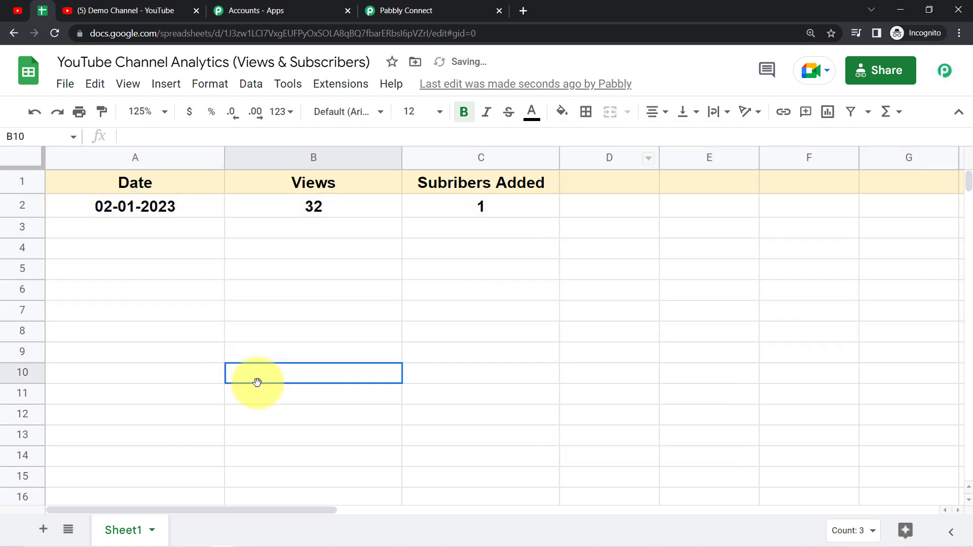
Check the date, views and subscribers cells of the row added under the headers
left_click(155, 210)
left_click(311, 212)
left_click(486, 216)
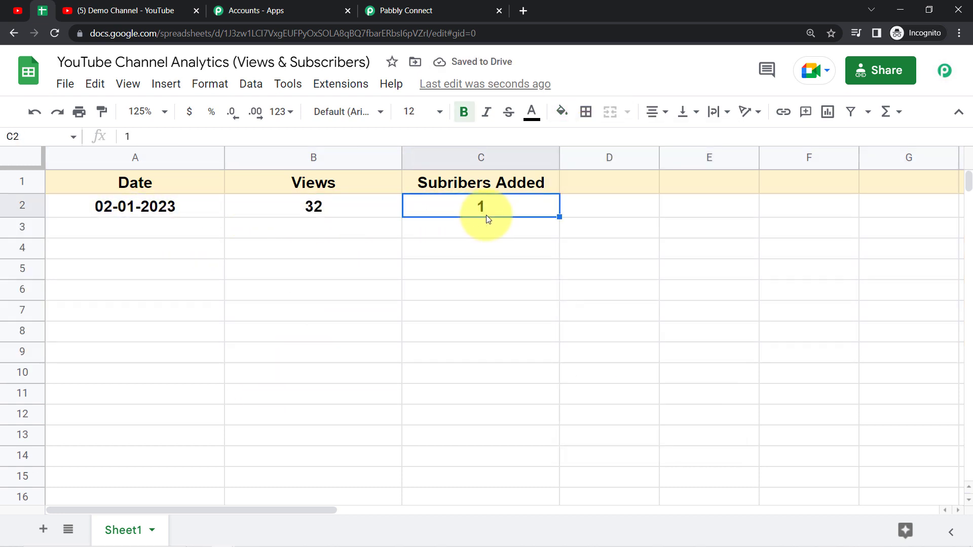
left_click(454, 248)
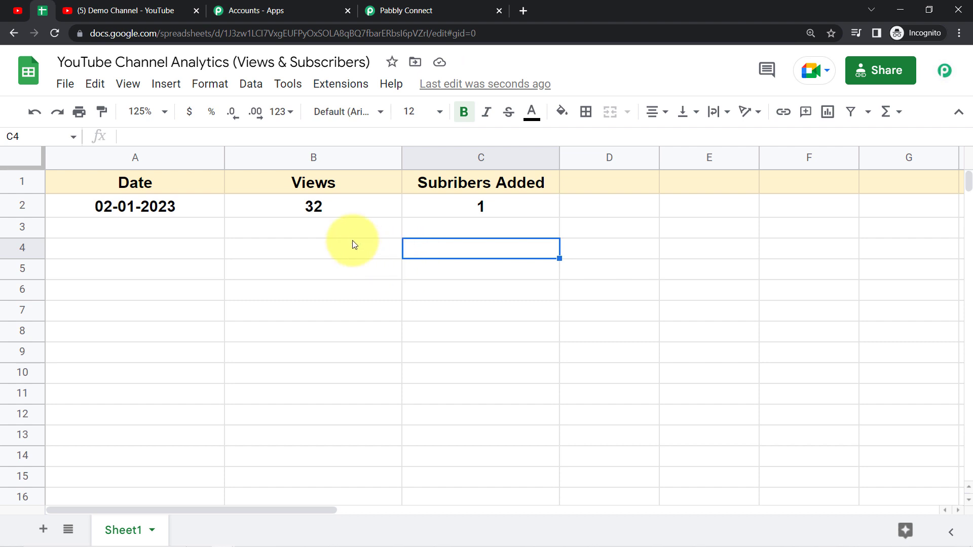
Review the daily schedule trigger in Pabbly Connect and the rows under the Google Sheets headers that receive its data
left_click(400, 11)
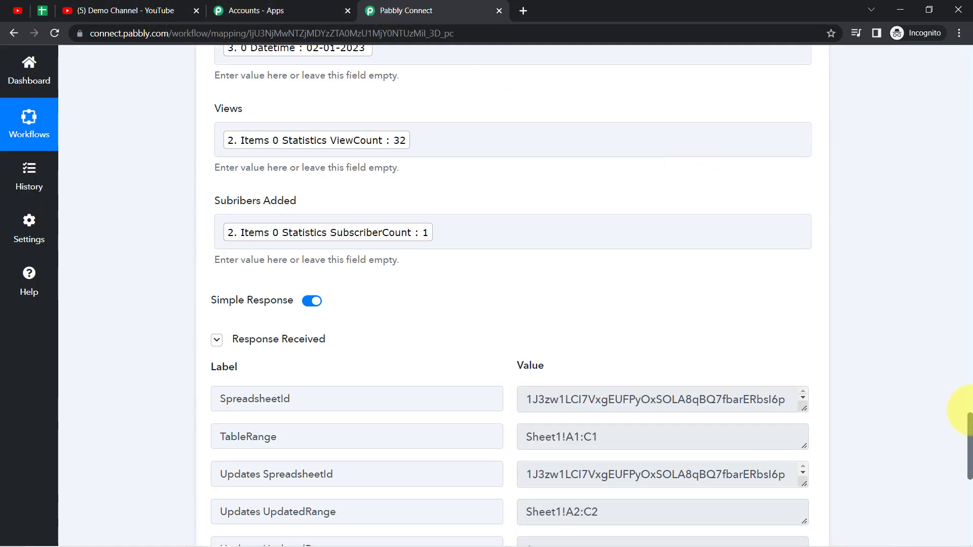
left_click_drag(970, 431, 970, 124)
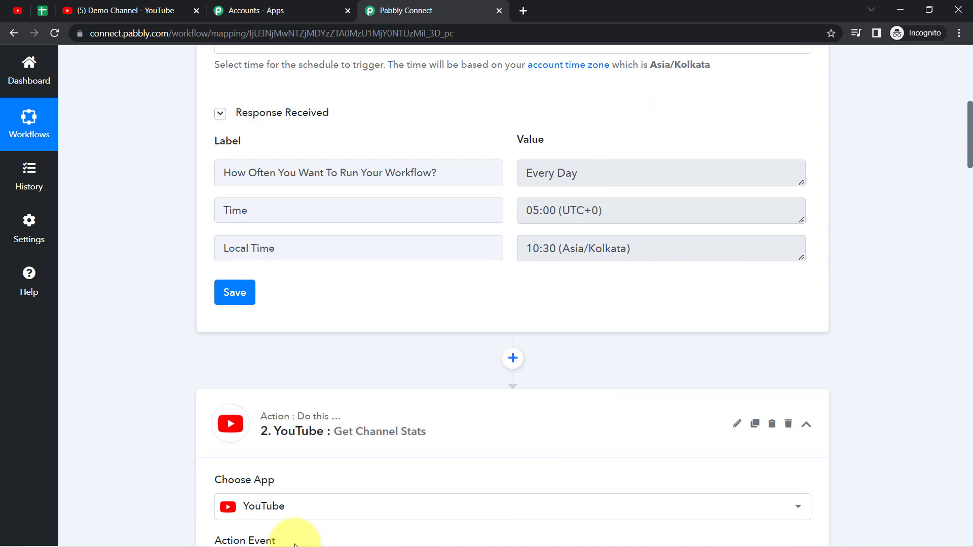
mouse_move(323, 408)
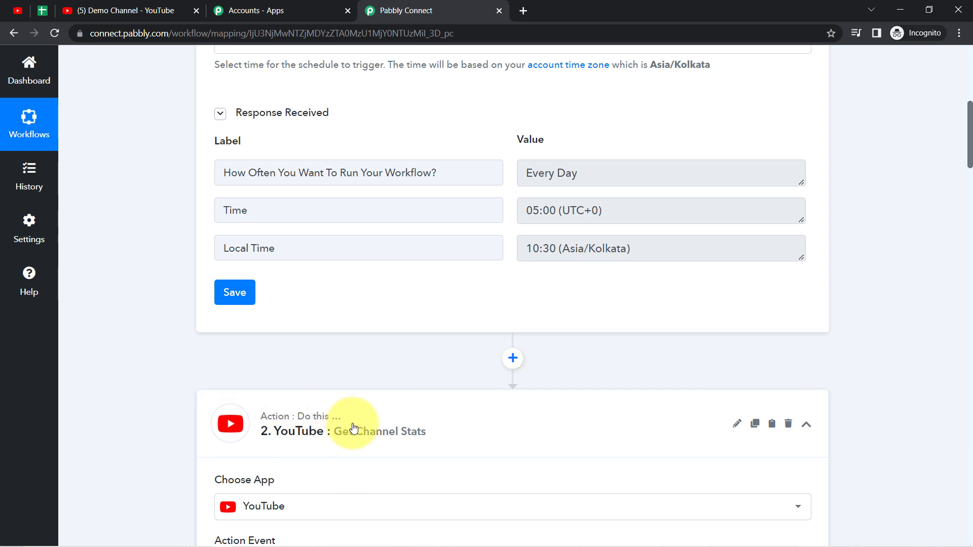
left_click(43, 11)
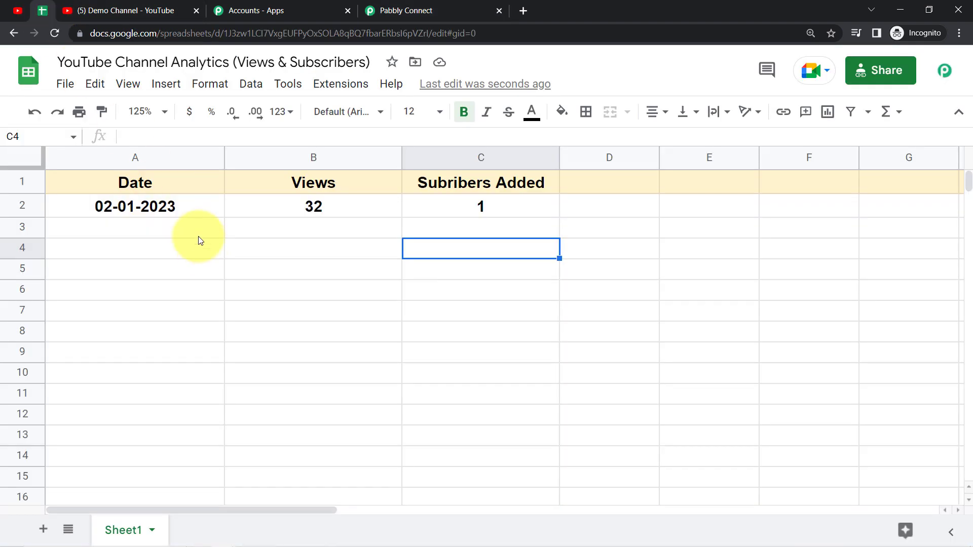
left_click_drag(188, 211, 484, 490)
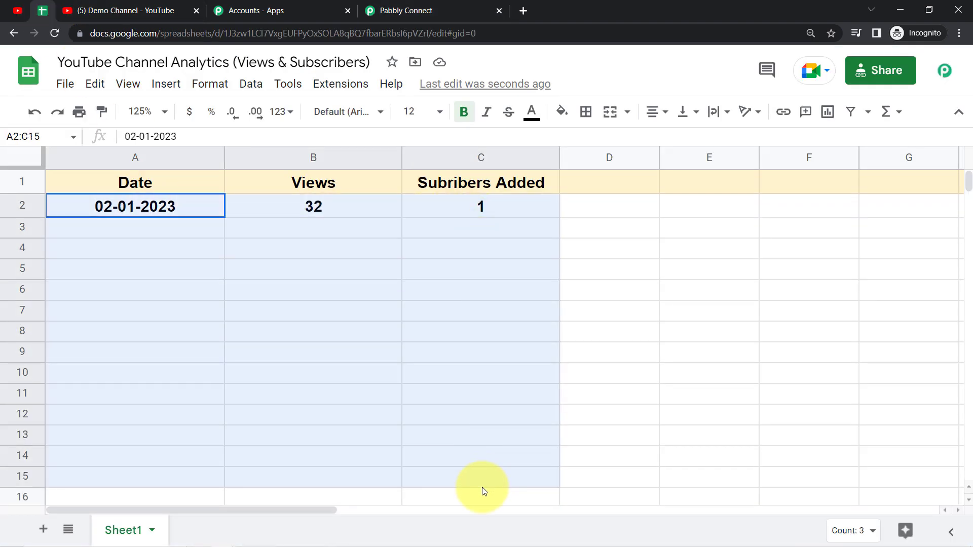
left_click(374, 354)
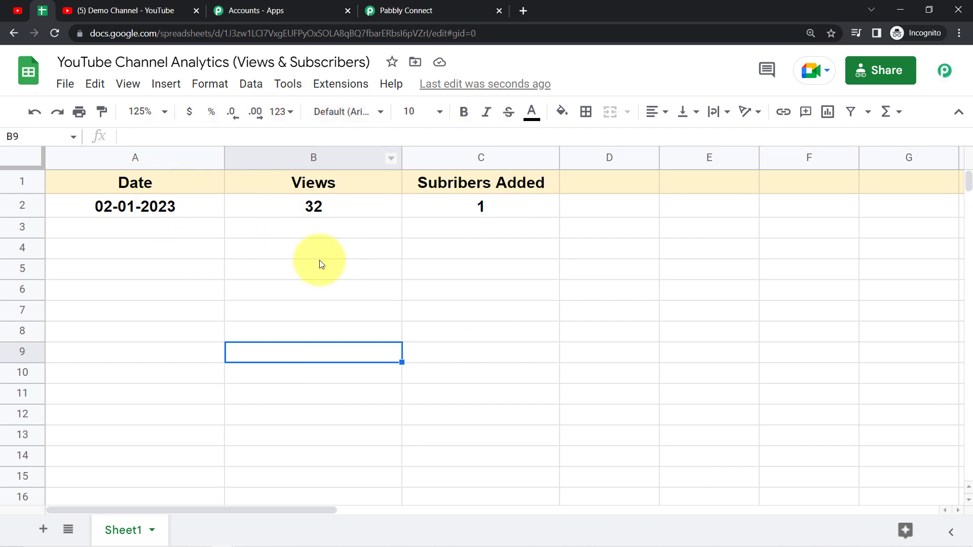
Return to Pabbly Connect and collapse the Schedule trigger and the YouTube Get Channel Stats action
left_click(406, 11)
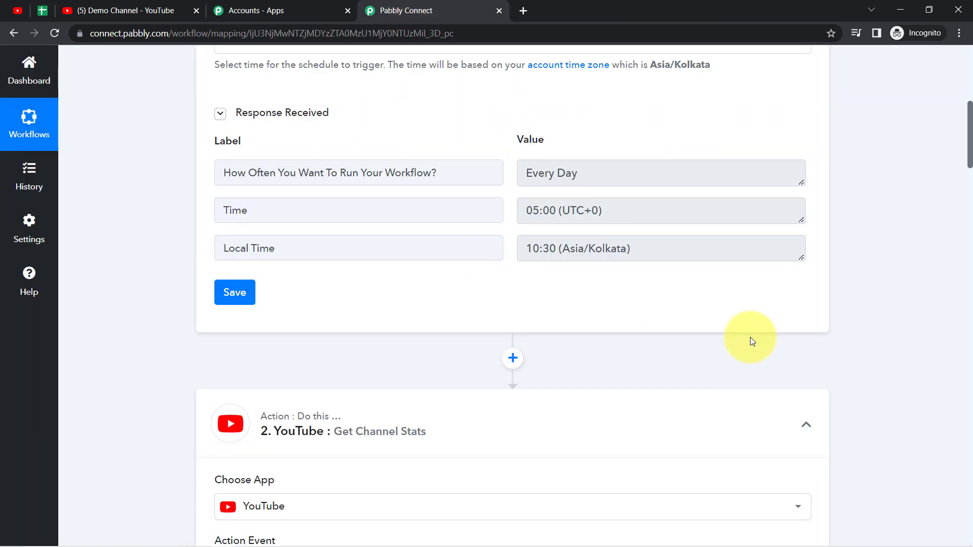
left_click_drag(969, 178, 970, 89)
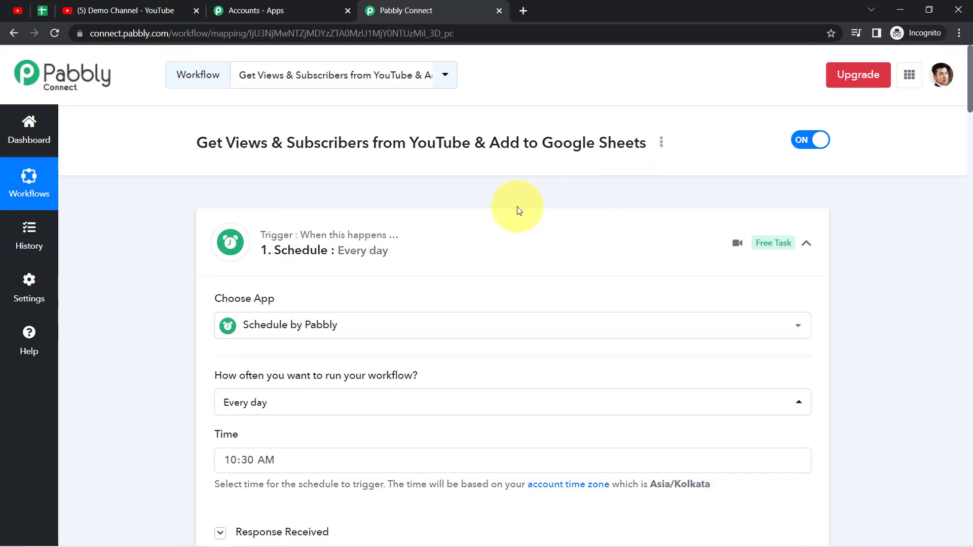
left_click(397, 254)
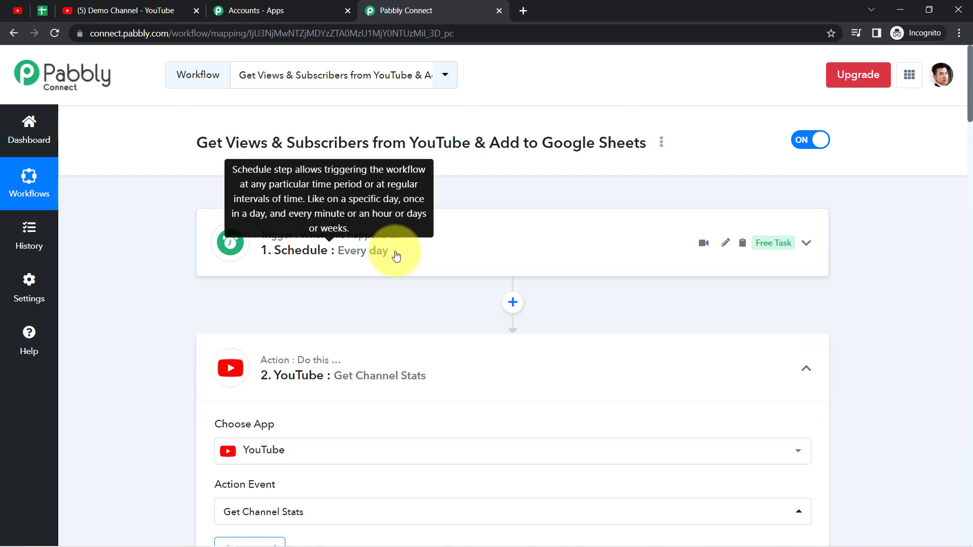
left_click(289, 374)
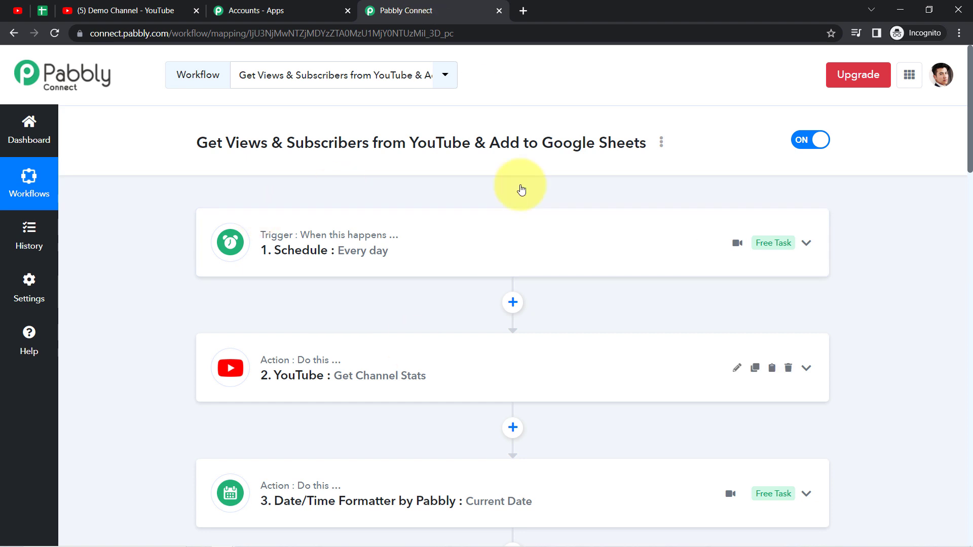
Generate a share link for the Get Views & Subscribers from YouTube & Add to Google Sheets workflow and select its text
left_click(661, 144)
left_click(579, 212)
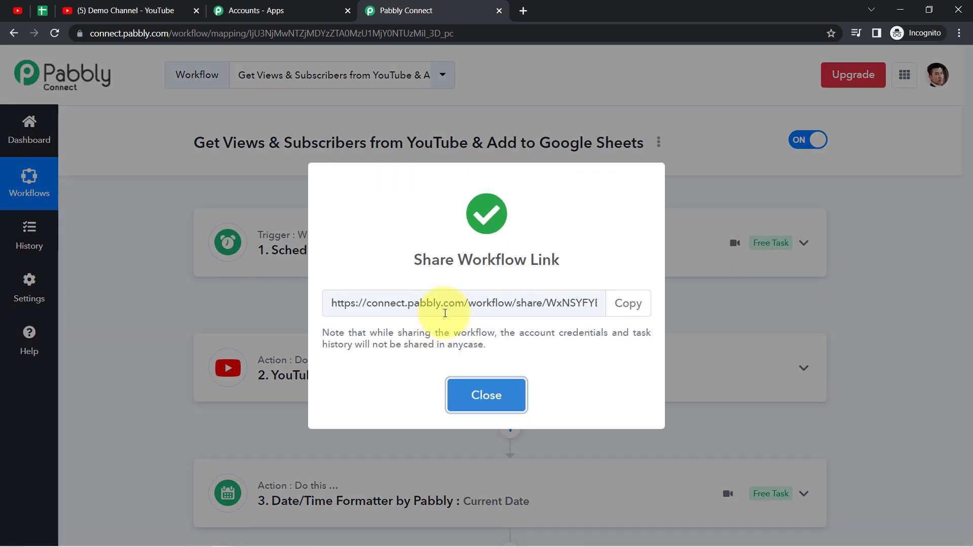
triple_click(445, 313)
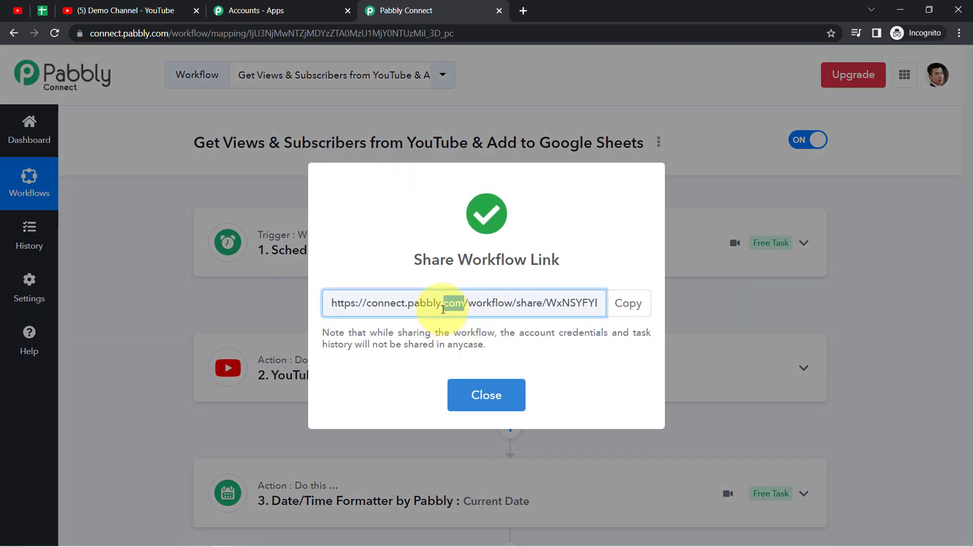